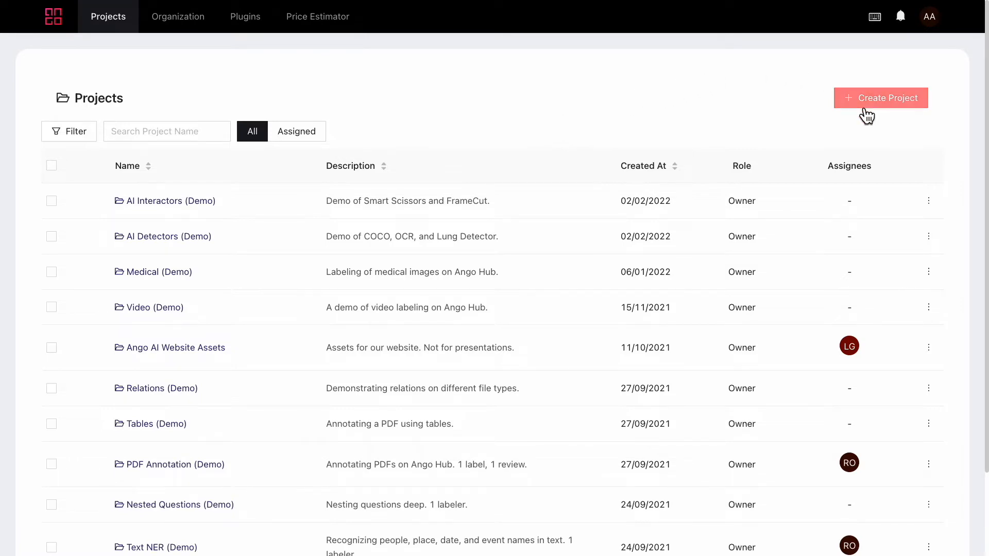
Create a new project from scratch, fill in its name and proceed to adding data
click(895, 107)
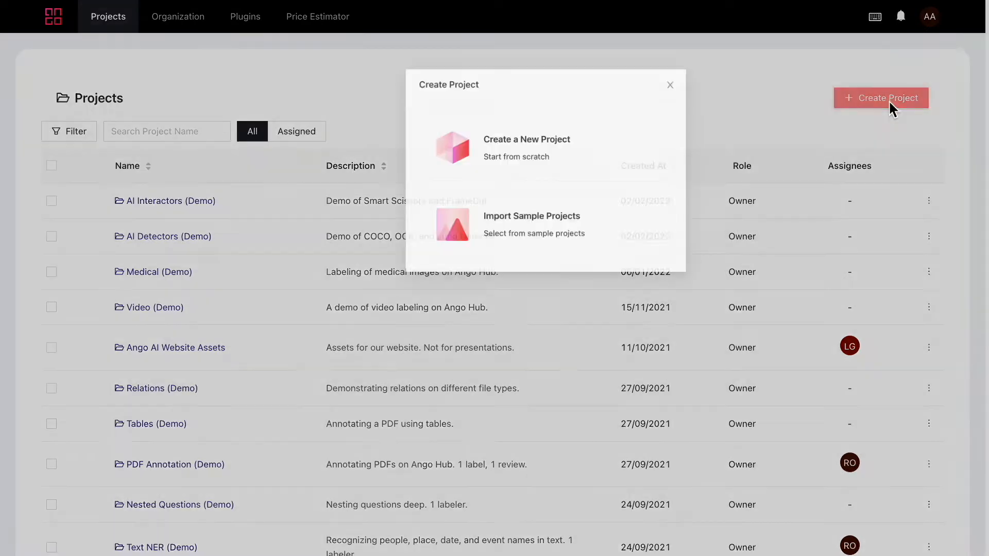
click(522, 181)
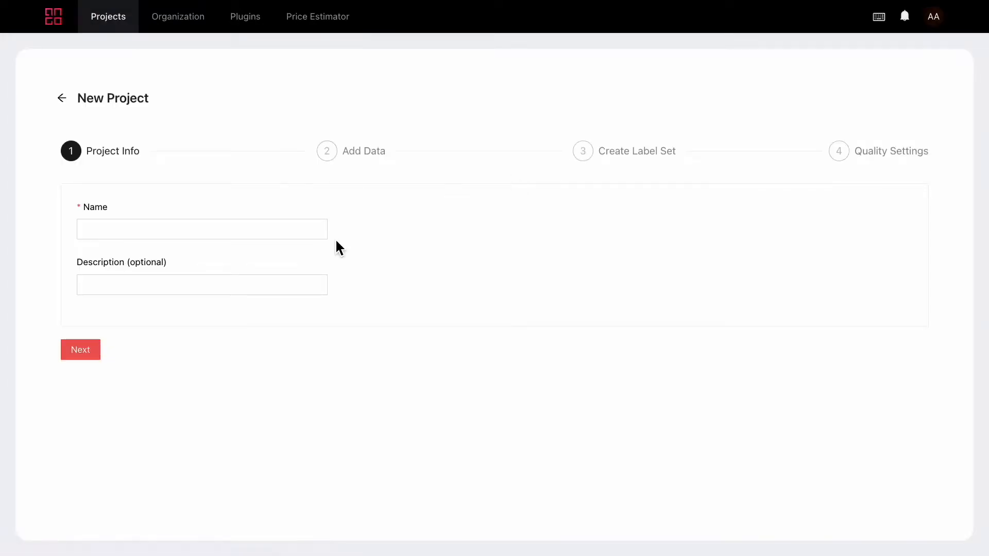
click(312, 231)
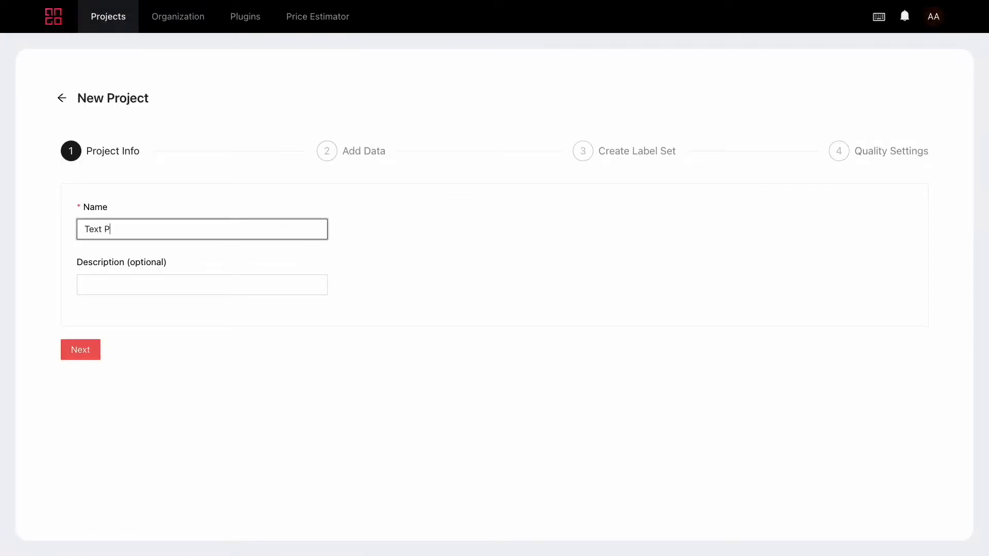
click(99, 349)
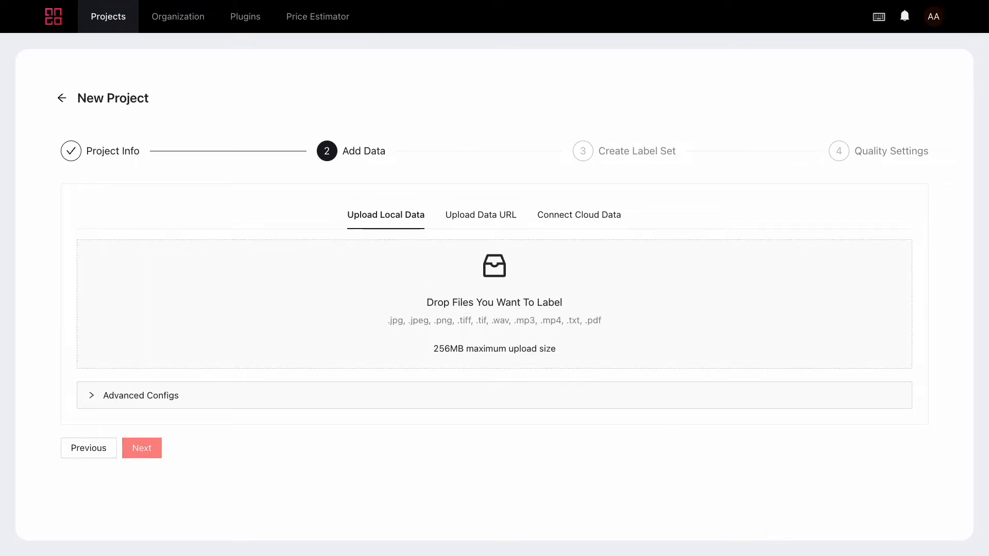
Add the local files text-1.txt to text-8.txt, view the data URL upload option and return to local upload
drag(590, 554, 562, 335)
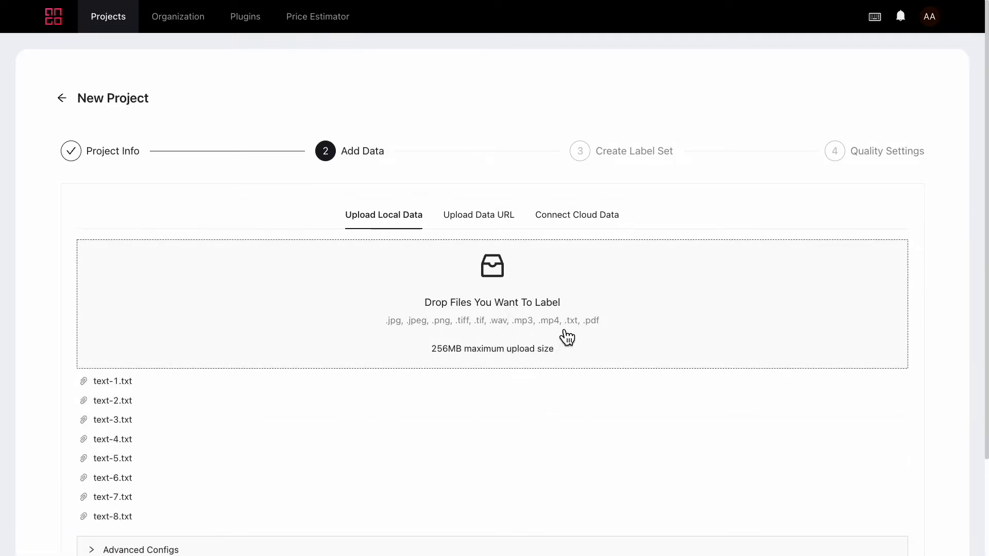
scroll(563, 334, down, 2)
scroll(558, 331, down, 2)
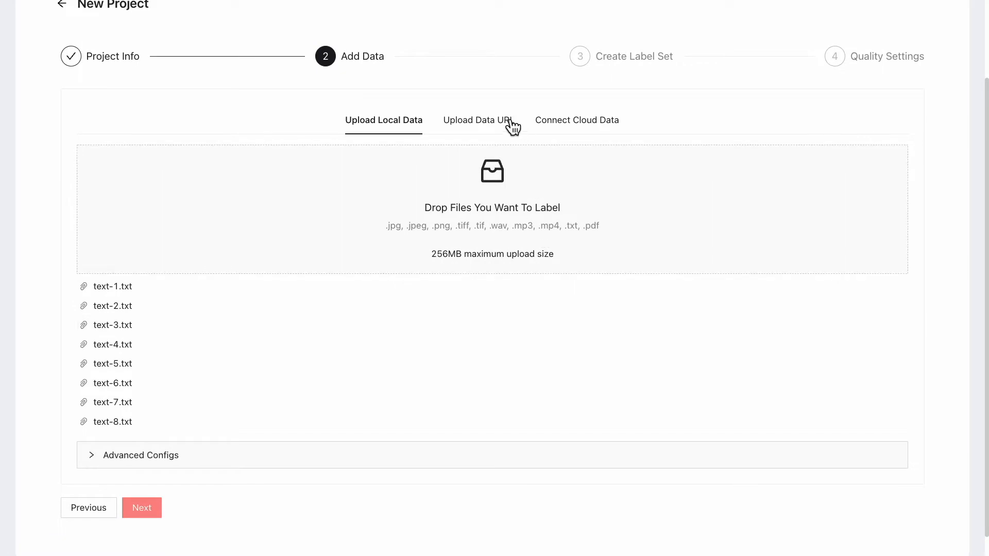
click(474, 129)
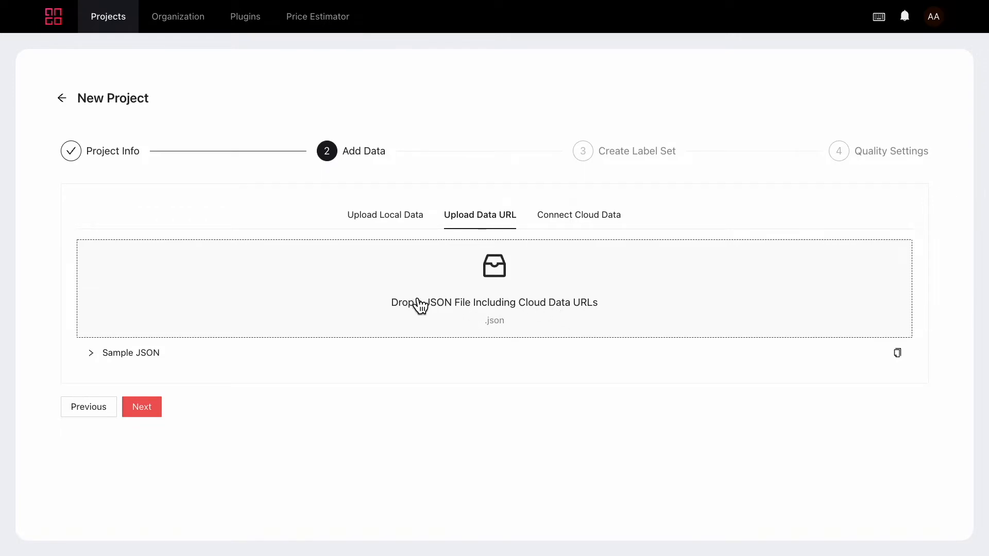
click(417, 219)
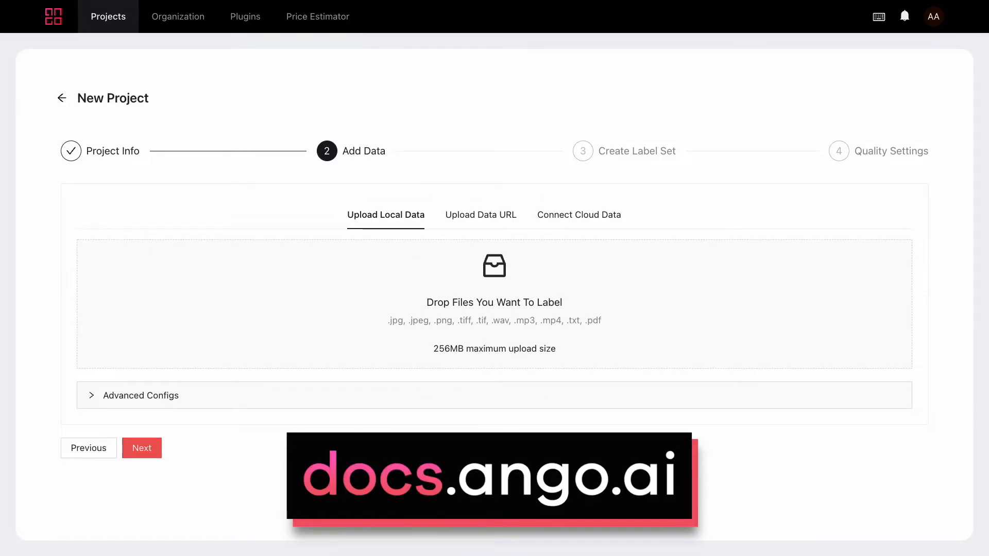
Add text-1.txt through text-8.txt as the project's local data and proceed to creating the label set
drag(591, 555, 572, 344)
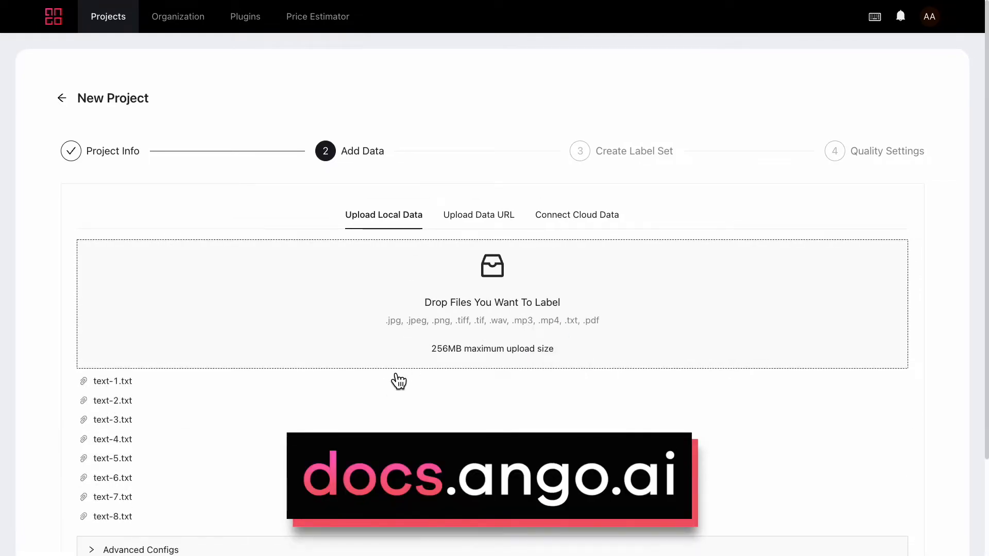
scroll(386, 384, down, 2)
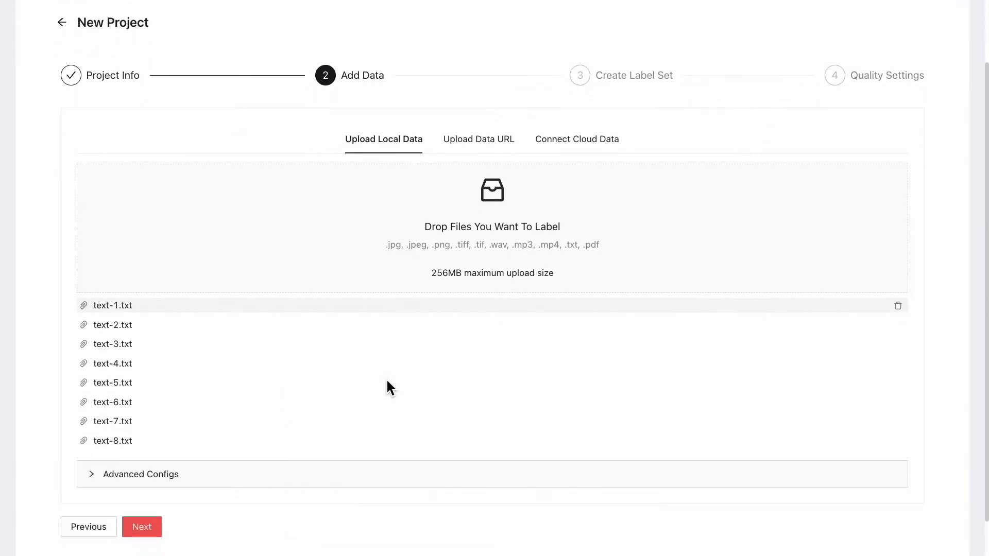
click(150, 526)
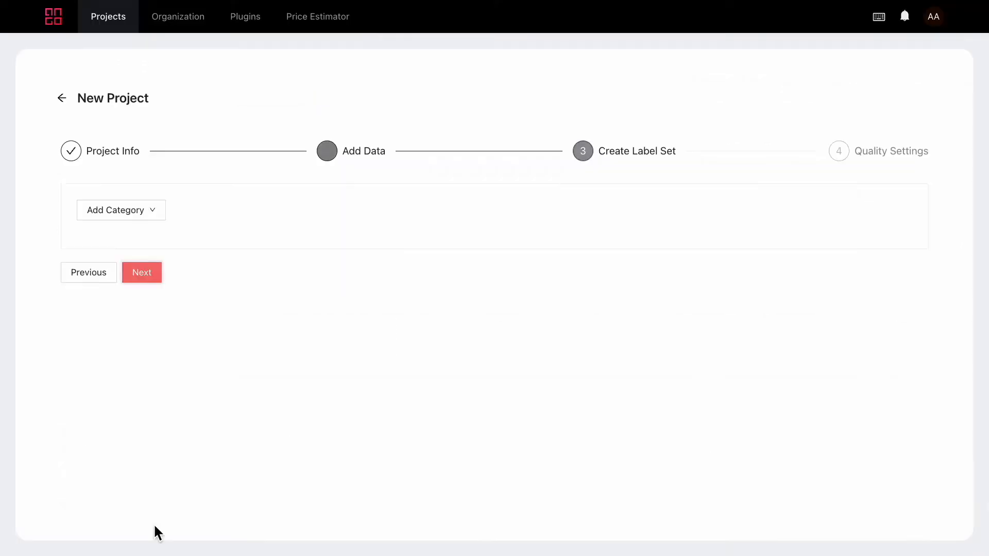
Add an Entity tool to the label set and title it Person
click(160, 221)
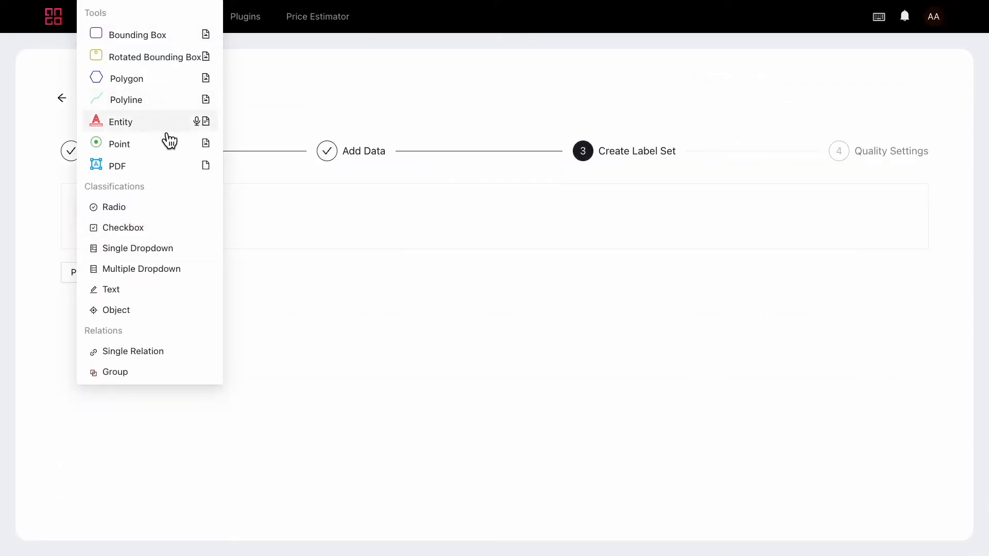
click(166, 133)
click(226, 271)
click(258, 328)
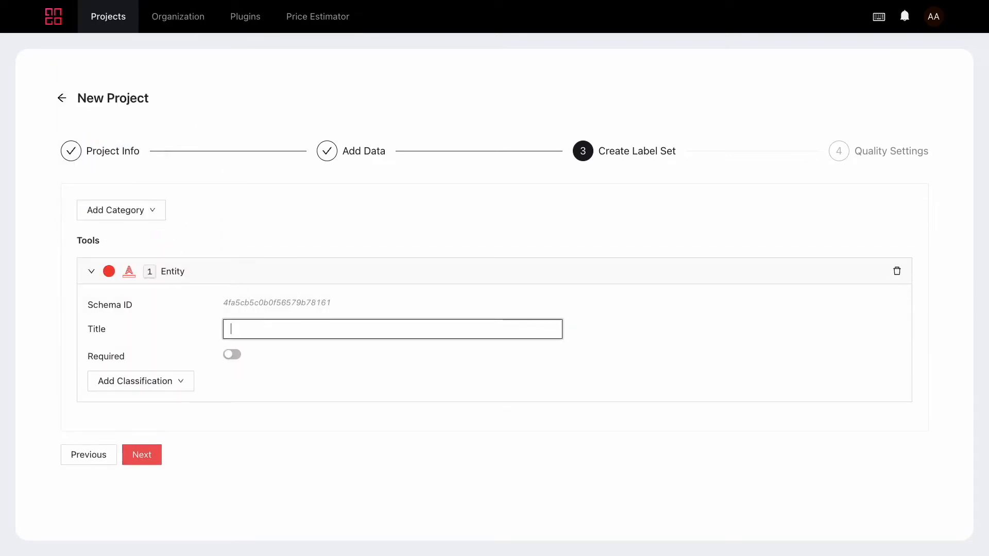
text(Person)
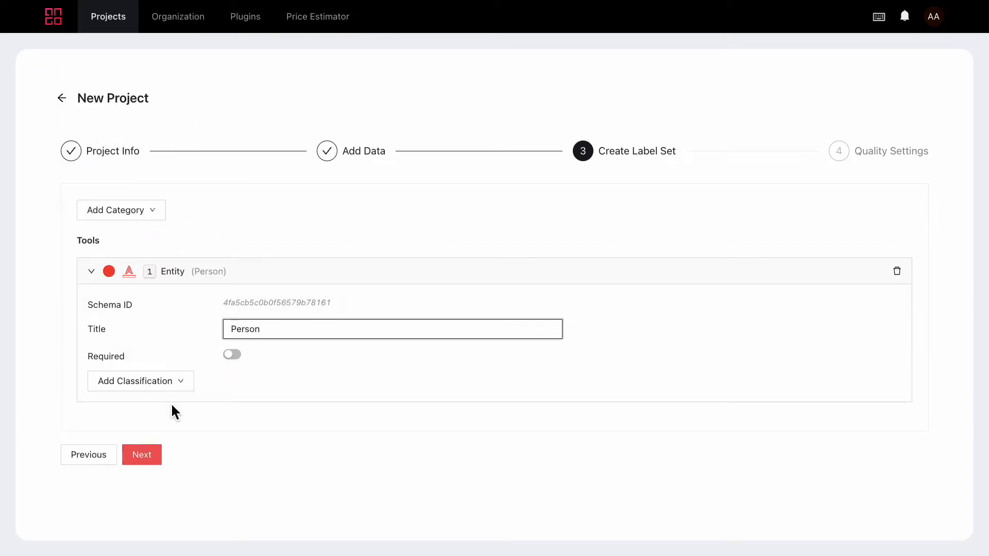
Add a second Entity tool to the label set and title it Date
click(131, 214)
click(170, 120)
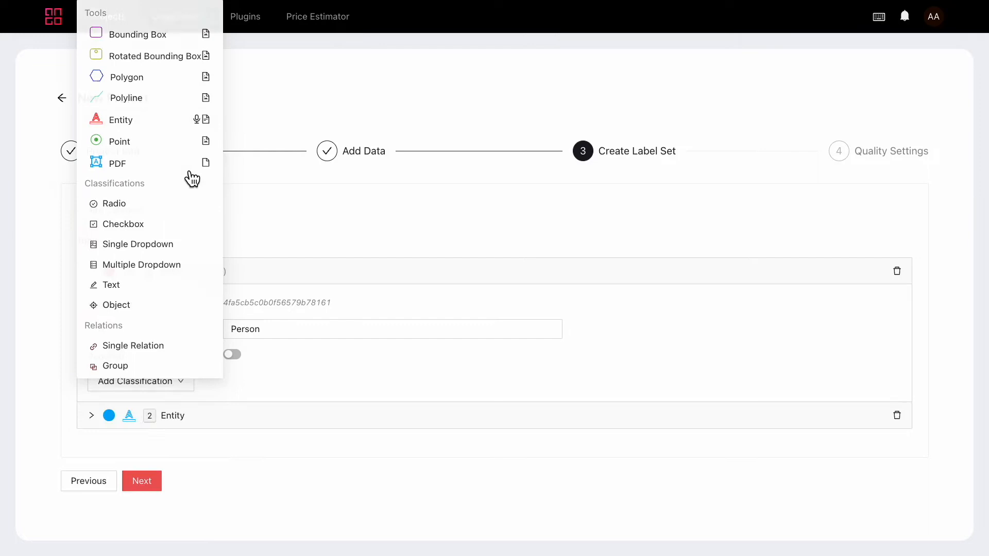
click(260, 422)
click(269, 472)
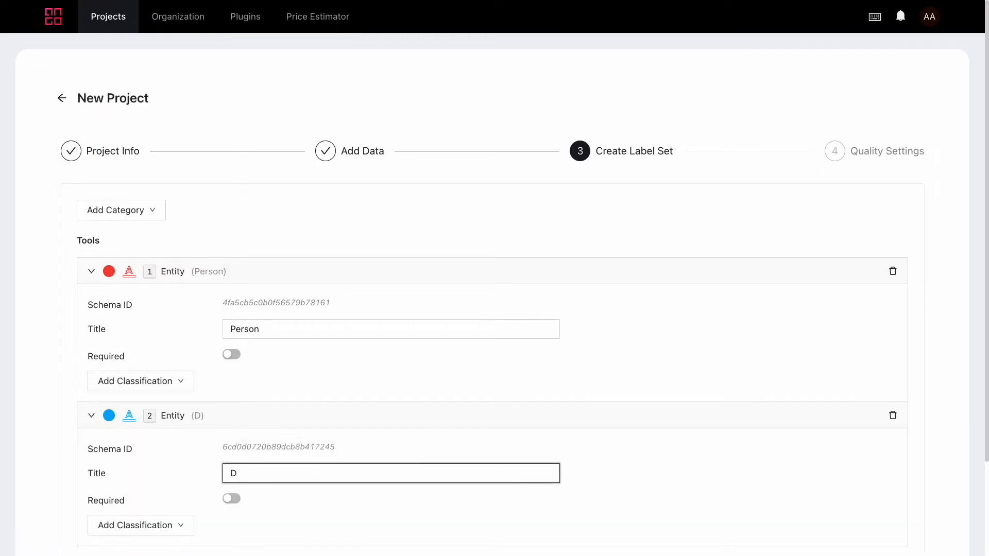
Add a third Entity tool titled Organization, and collapse the Organization and Date entries
click(143, 217)
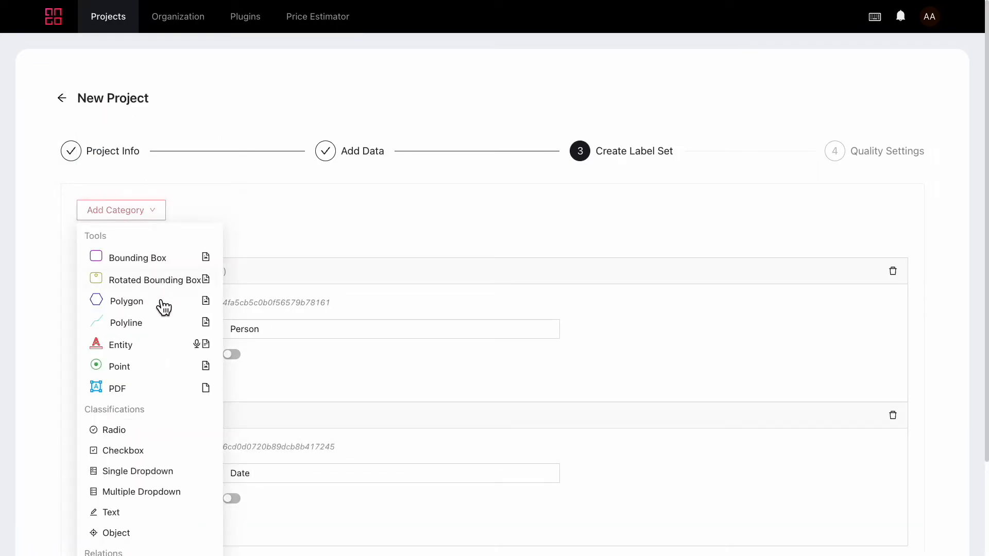
click(145, 344)
scroll(170, 363, down, 3)
click(265, 431)
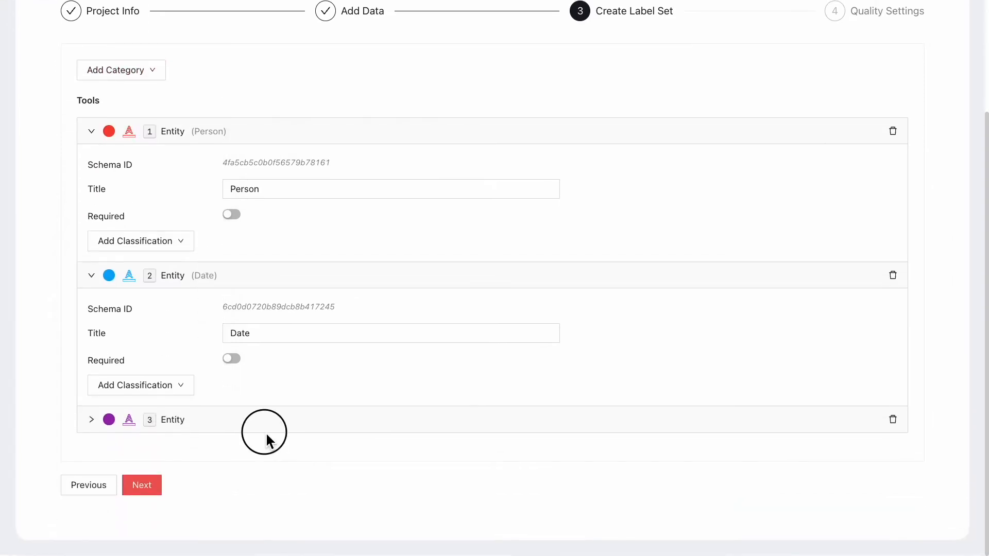
scroll(274, 440, down, 1)
click(269, 396)
text(Organization)
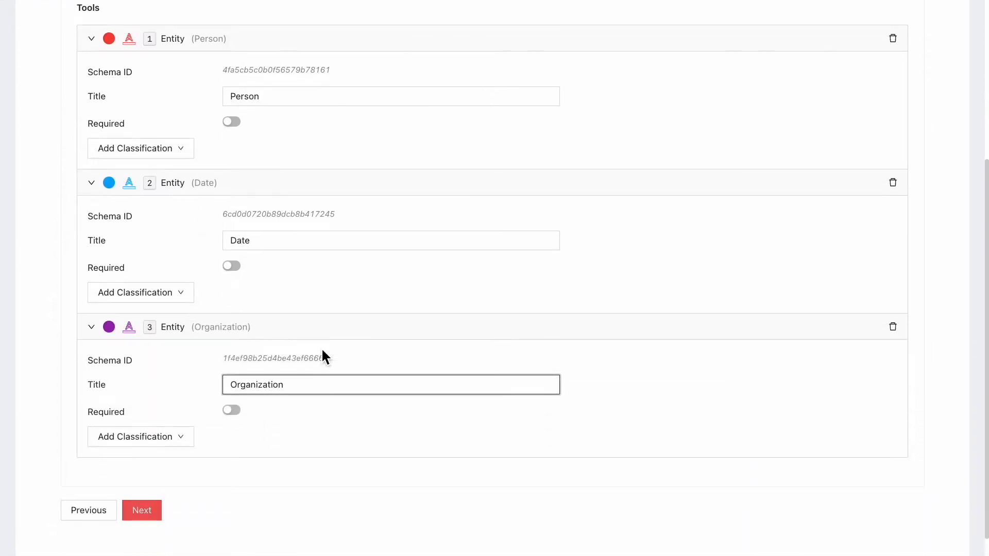
click(322, 333)
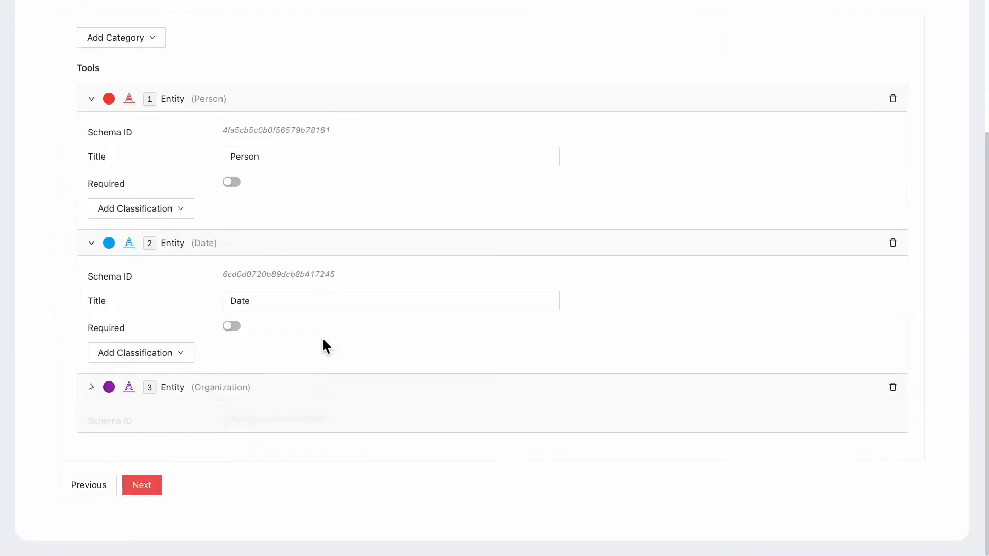
click(331, 278)
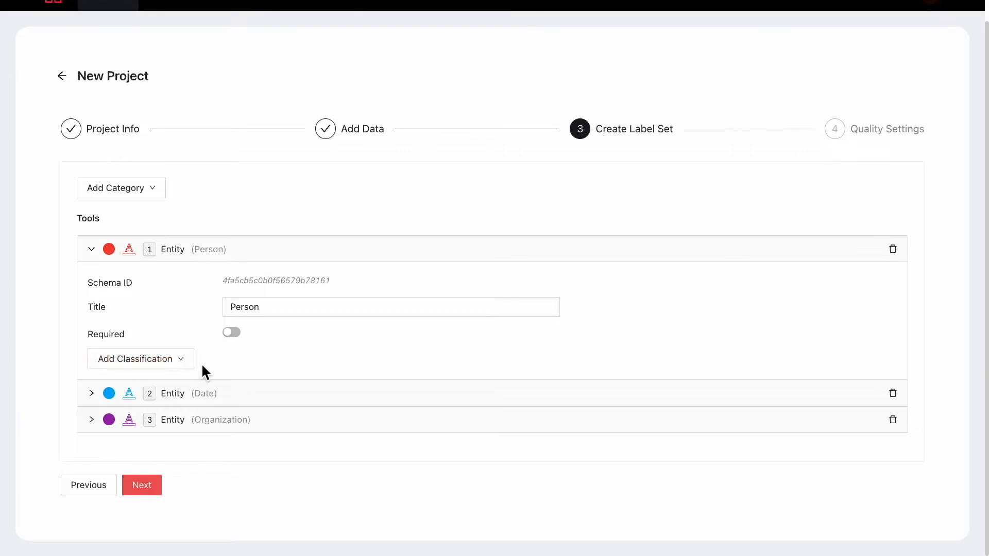
Add a nested Radio classification to the Person entity and title it Gender
click(174, 366)
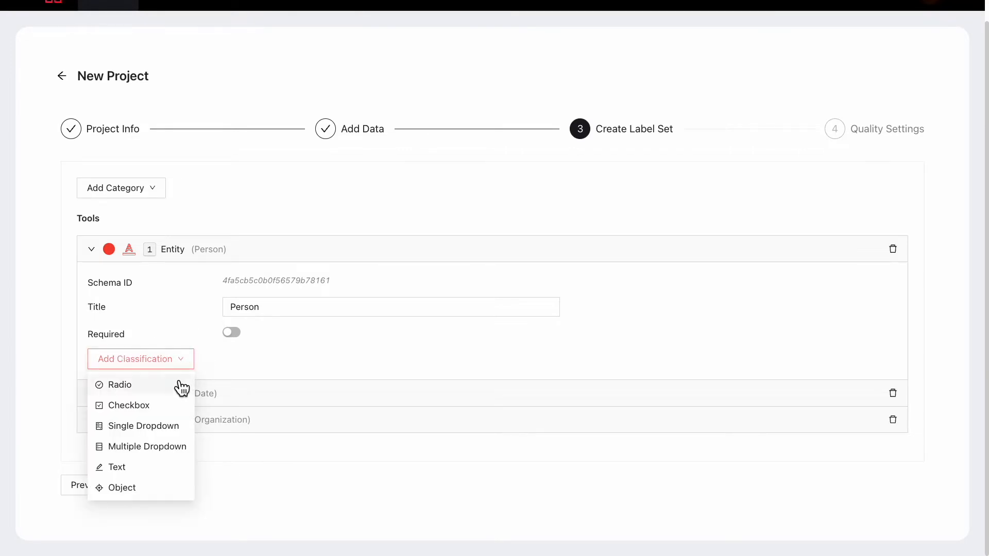
click(177, 384)
click(200, 394)
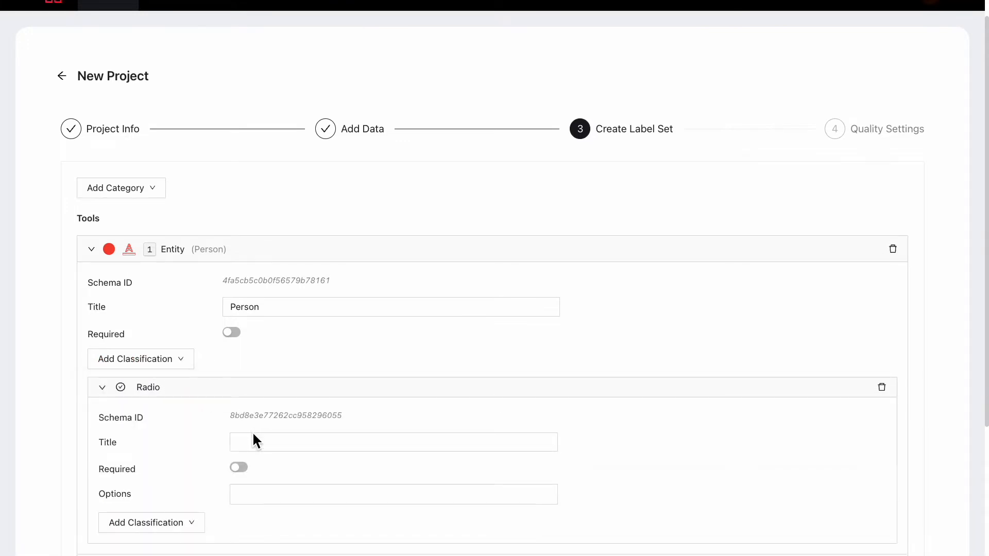
click(256, 441)
text(Gender)
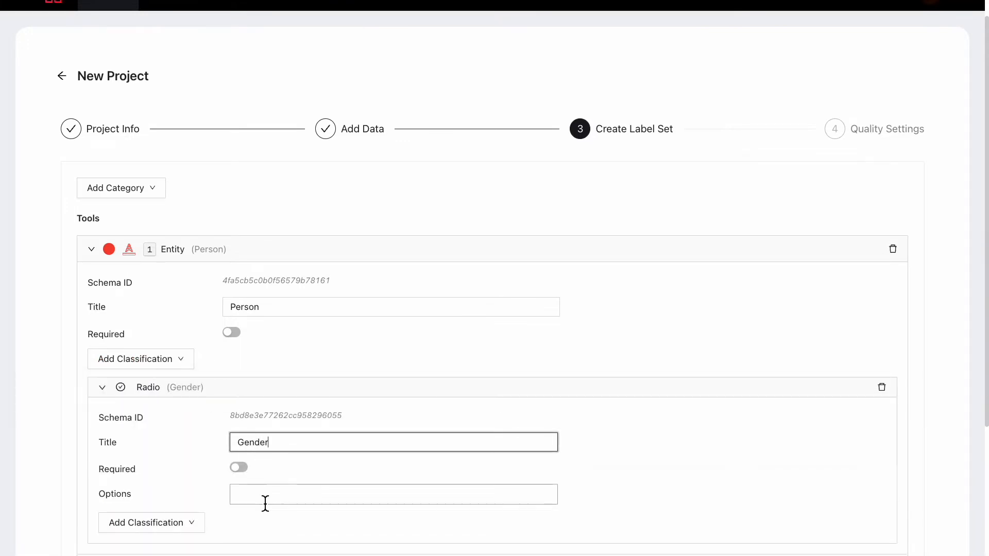
Enter Male, Female and Don't know as the options of the Gender classification
click(264, 502)
text(Male)
key(Return)
text(Female)
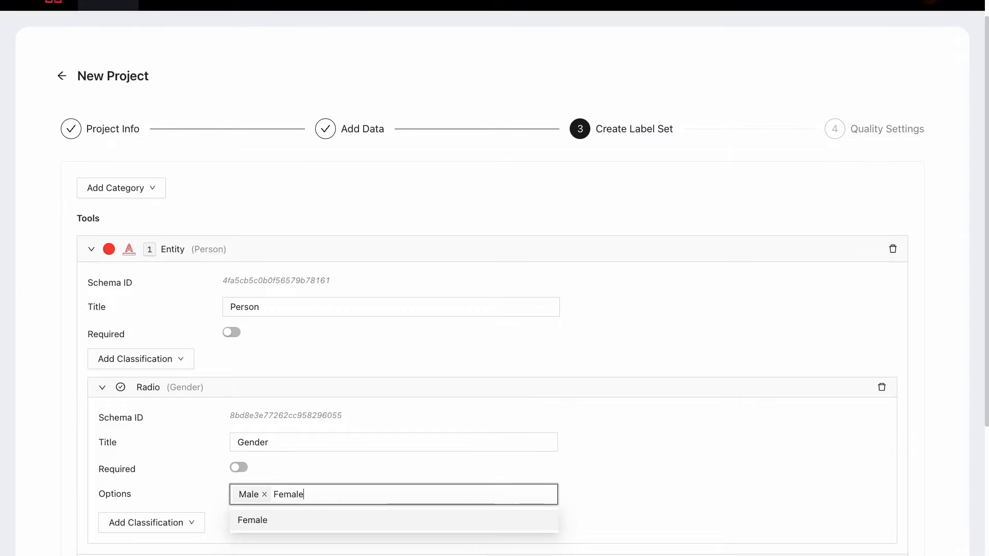
key(Return)
text(Don't know)
key(Return)
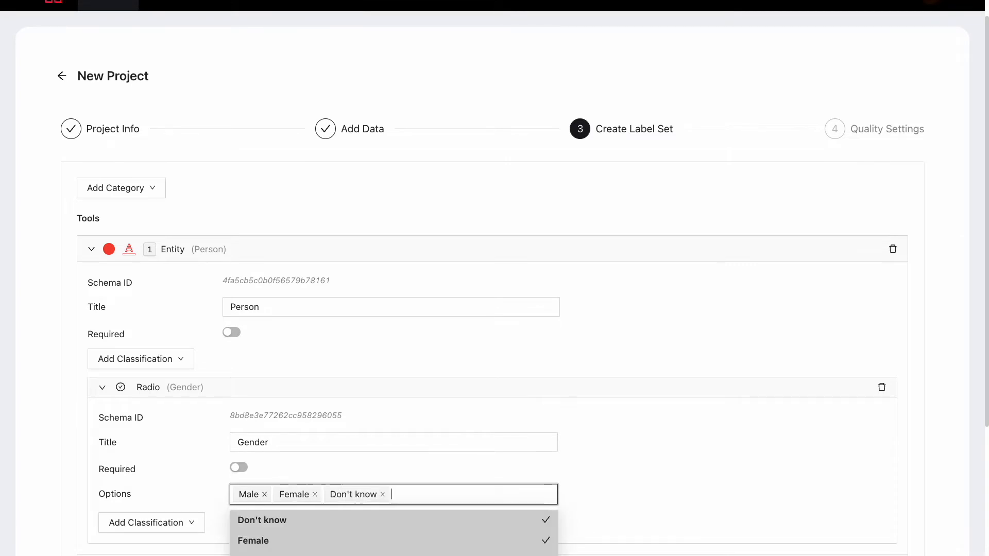
click(638, 464)
Add a Radio classification at the label set's top level and title it "What is the text about?"
scroll(638, 465, down, 3)
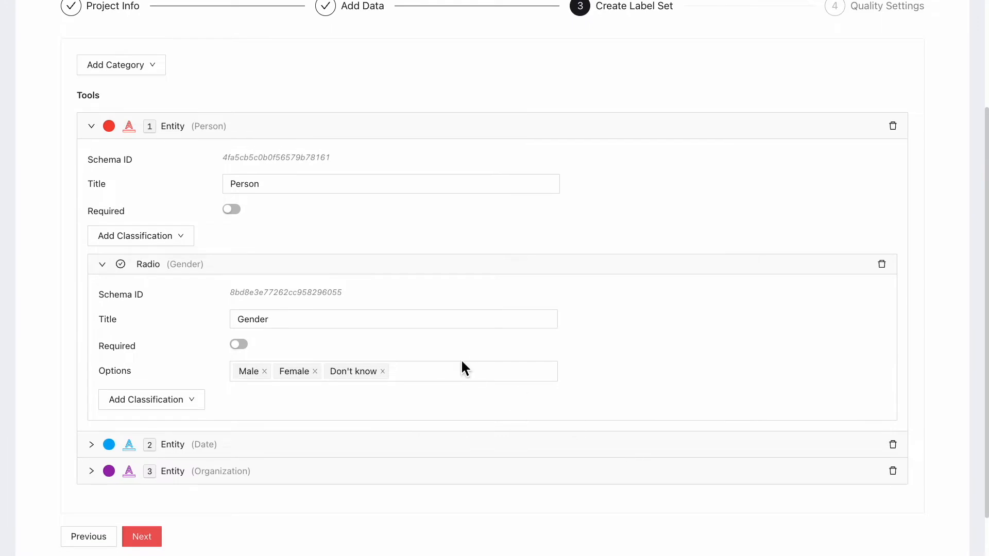
click(155, 67)
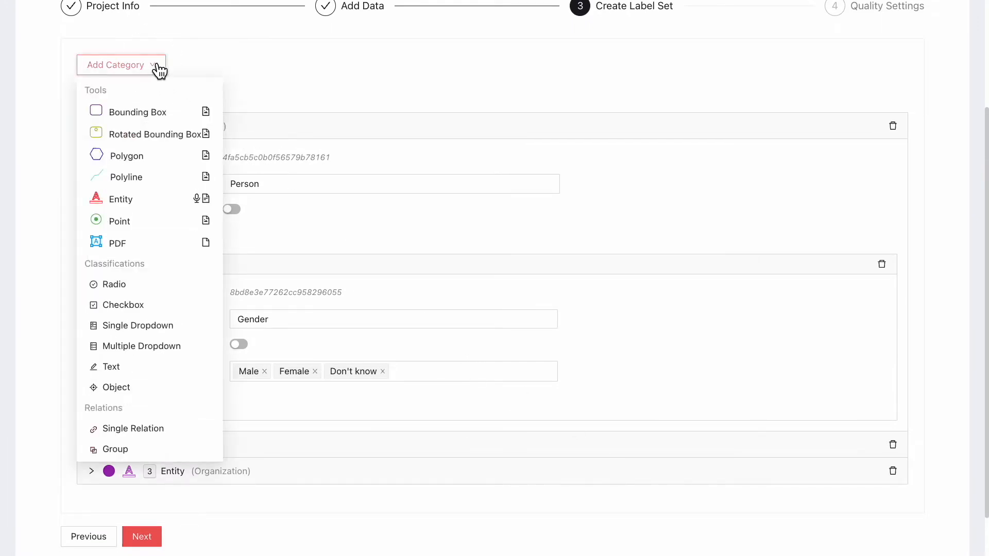
click(159, 286)
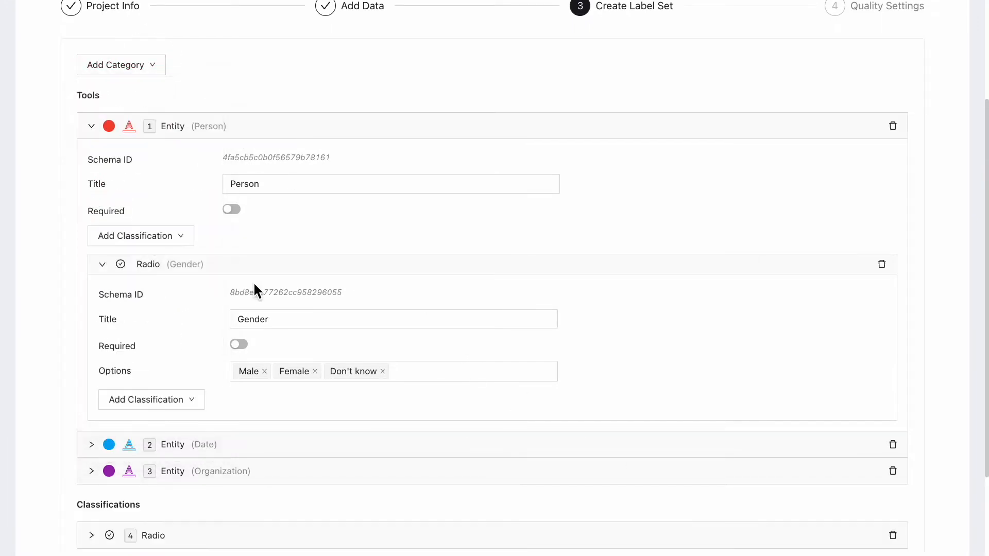
scroll(303, 419, down, 2)
click(296, 434)
scroll(296, 434, down, 3)
click(287, 364)
text(What is the )
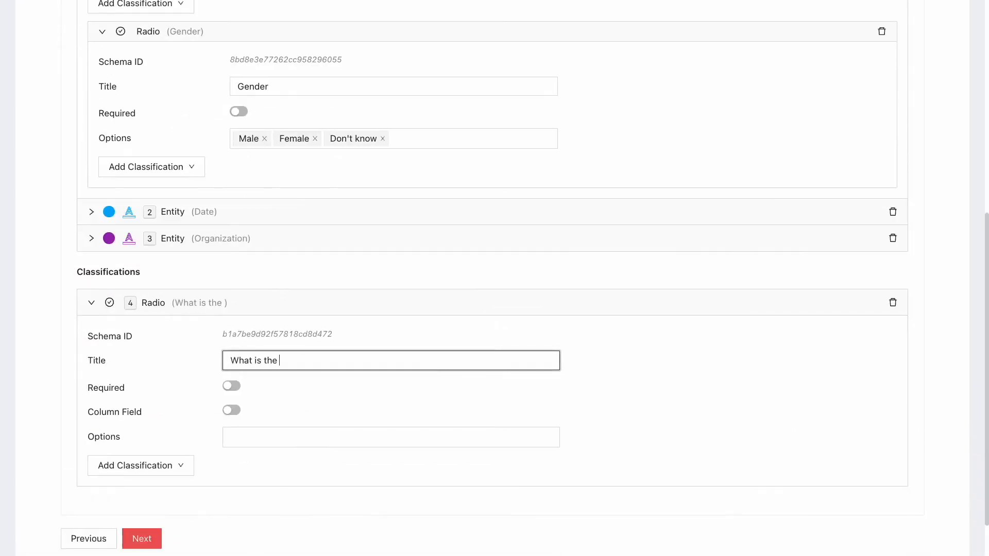
text(text about?)
Give the "What is the text about?" classification the options Person, Event and Other, and collapse it and the Person entity
key(Tab)
text(Person)
key(Return)
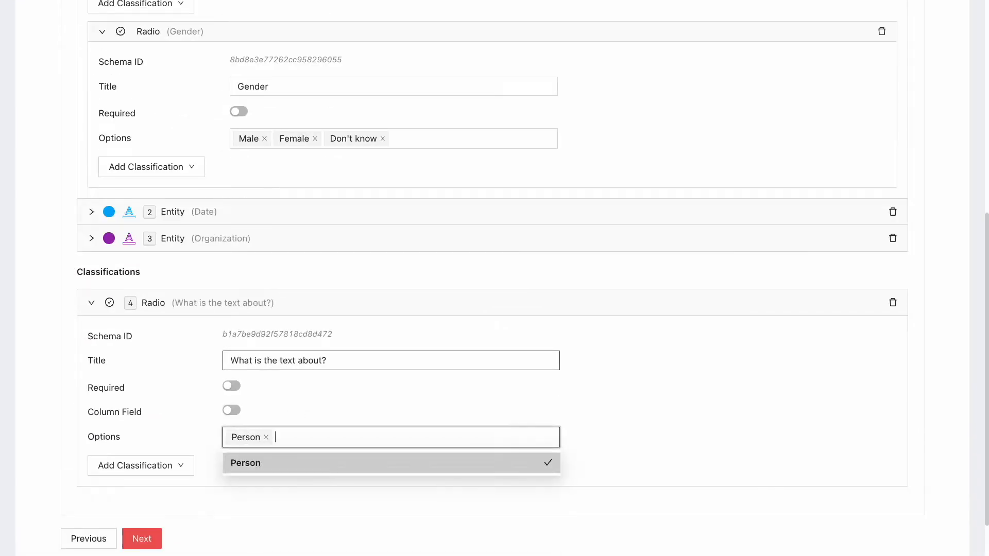
text(Event)
key(Return)
text(Other)
key(Return)
click(319, 304)
scroll(214, 106, up, 2)
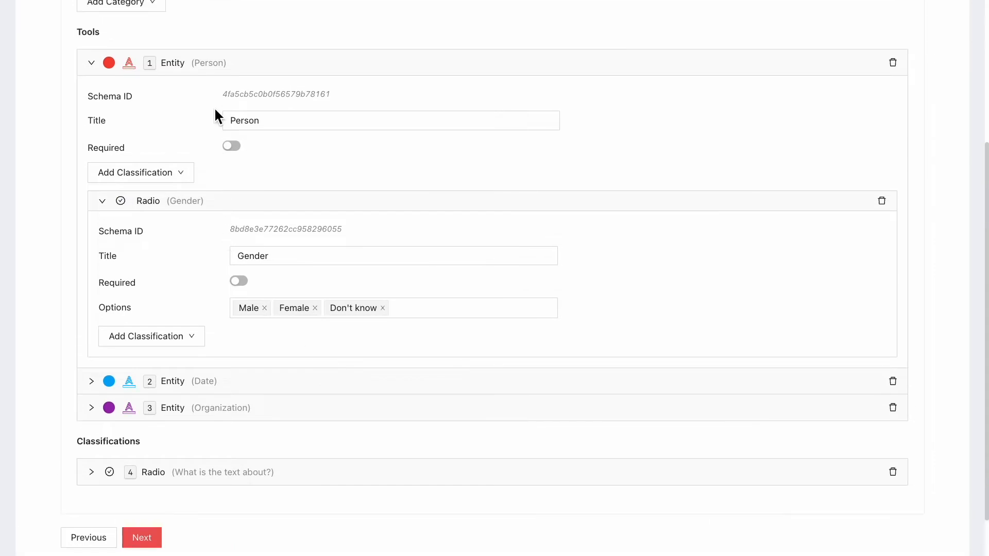
click(235, 113)
Add a Single Relation to the label set and title it In Organization
click(129, 213)
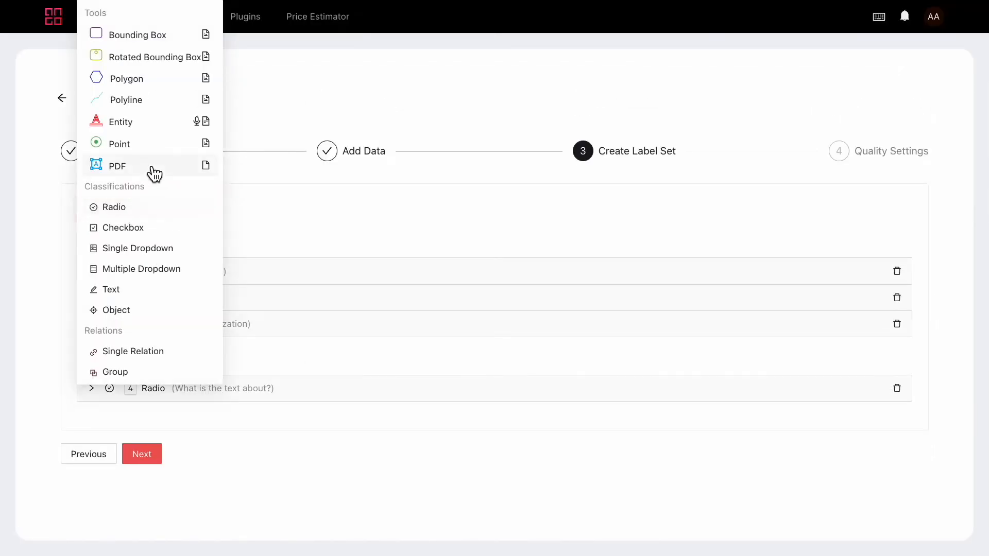
click(157, 351)
click(239, 453)
scroll(265, 453, down, 3)
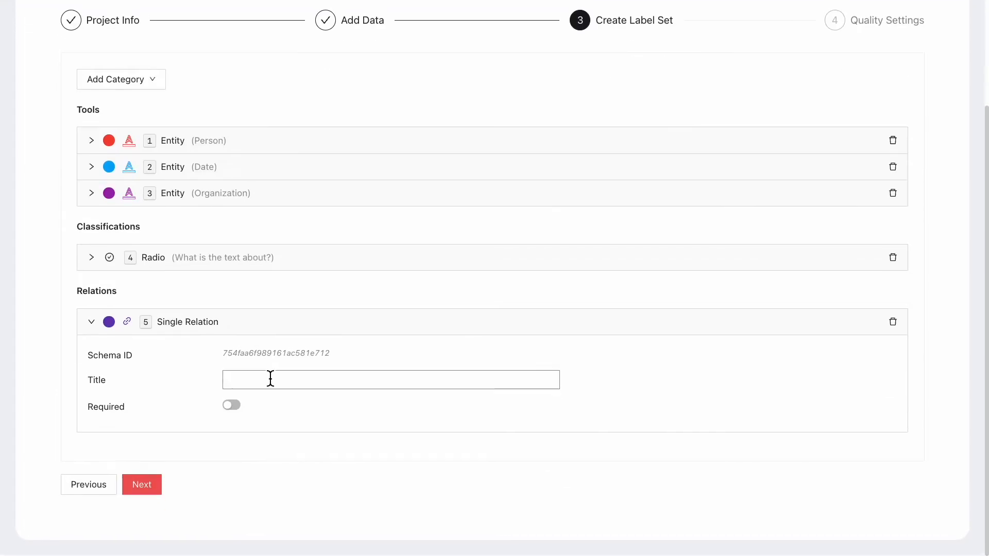
click(269, 380)
text(In Organization)
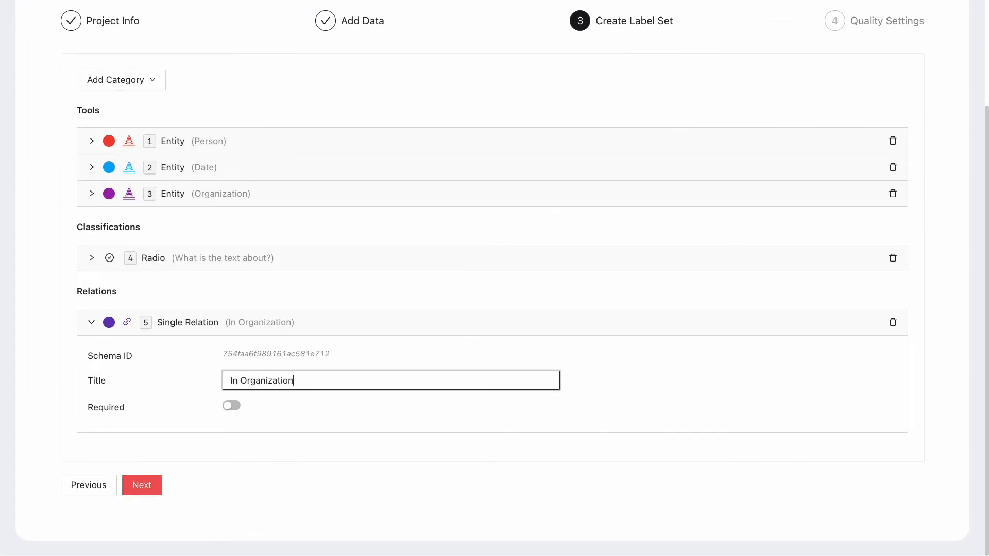
Leave Consensus off in the quality settings and create the project
click(142, 486)
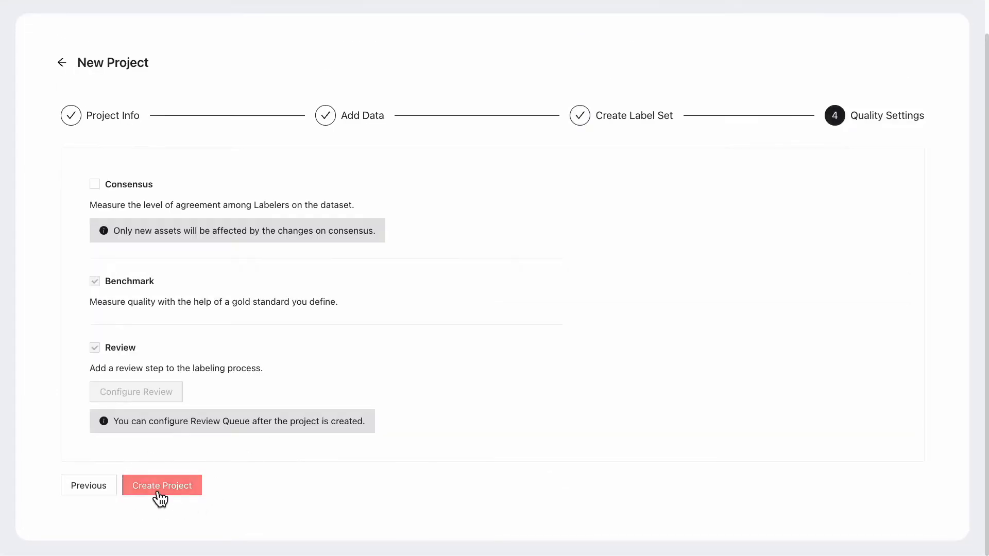
click(101, 192)
mouse_move(135, 234)
mouse_down()
mouse_move(177, 235)
mouse_move(125, 230)
mouse_up()
click(102, 192)
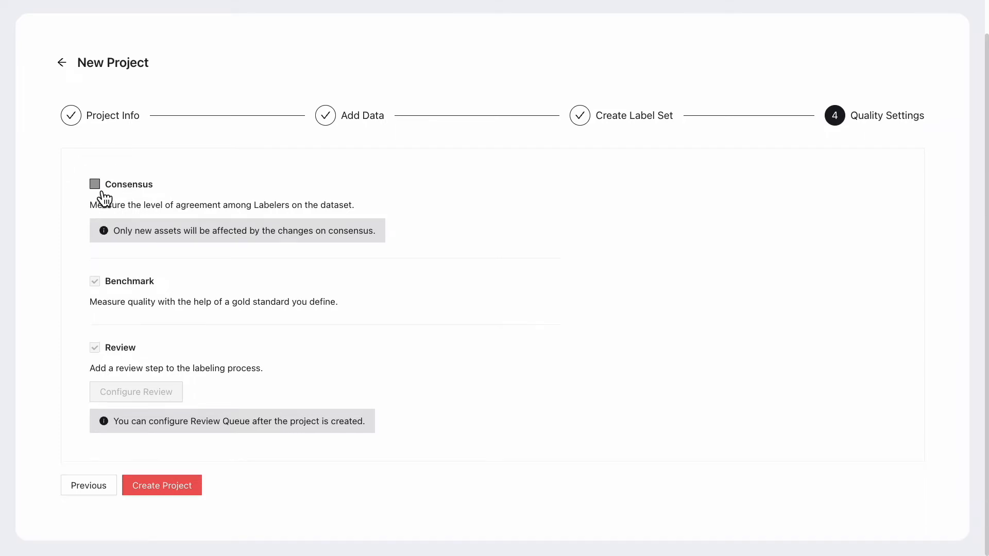
click(183, 485)
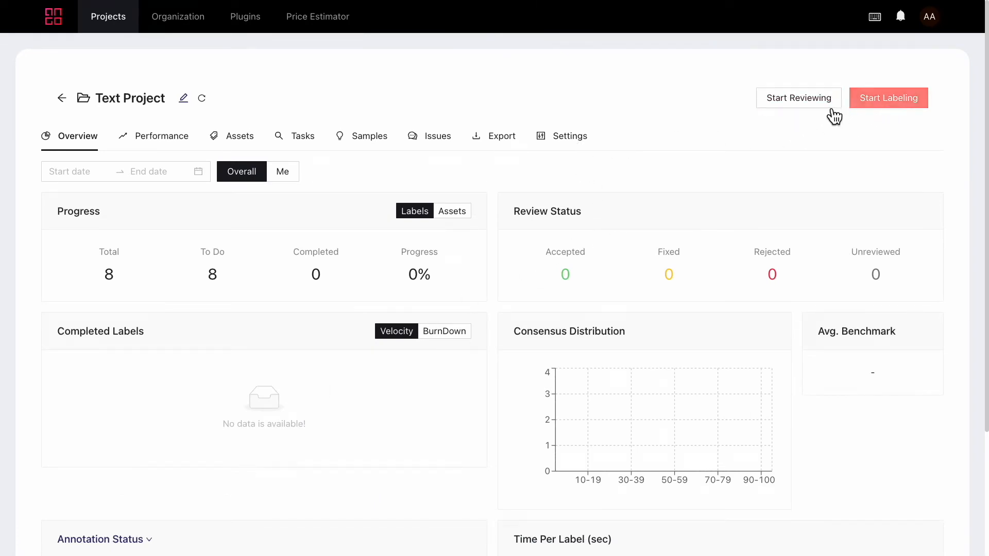
Look at the project's member settings, including the Add Member form and the organization's invitation page, and return to the project settings
click(586, 146)
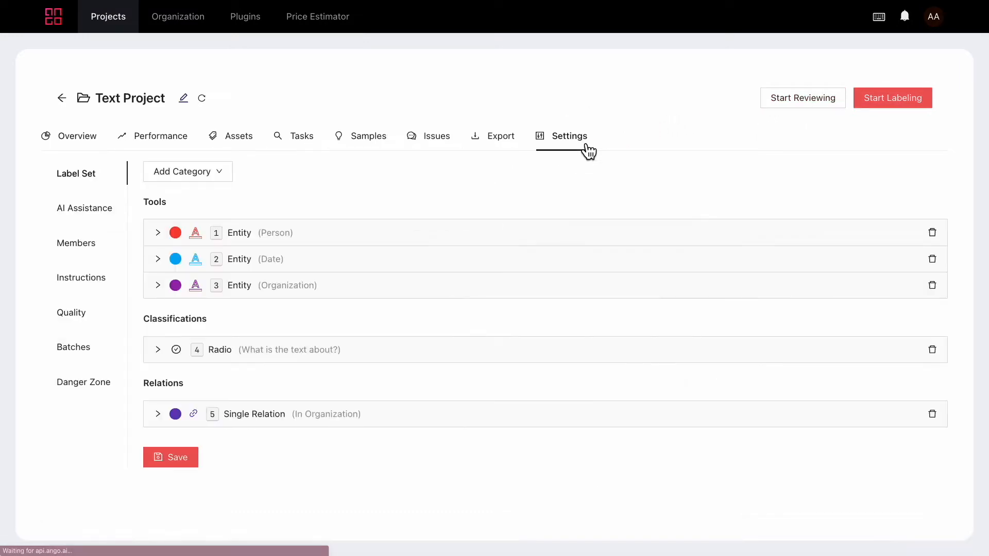
click(77, 243)
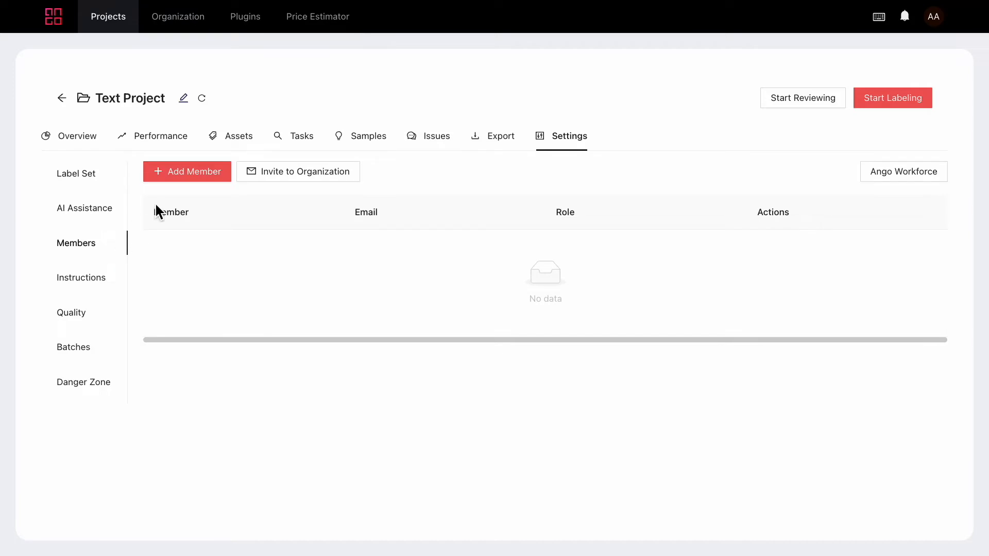
click(199, 175)
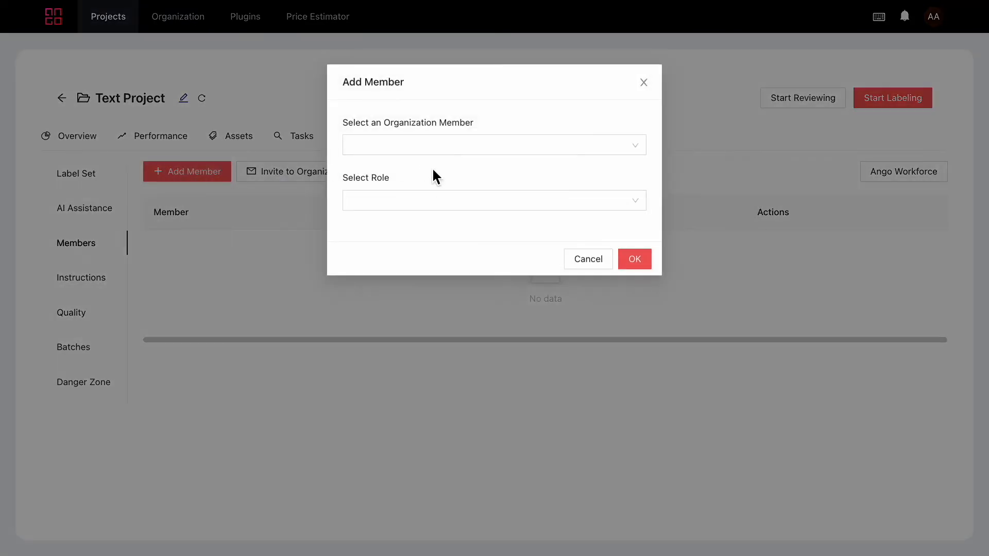
click(643, 82)
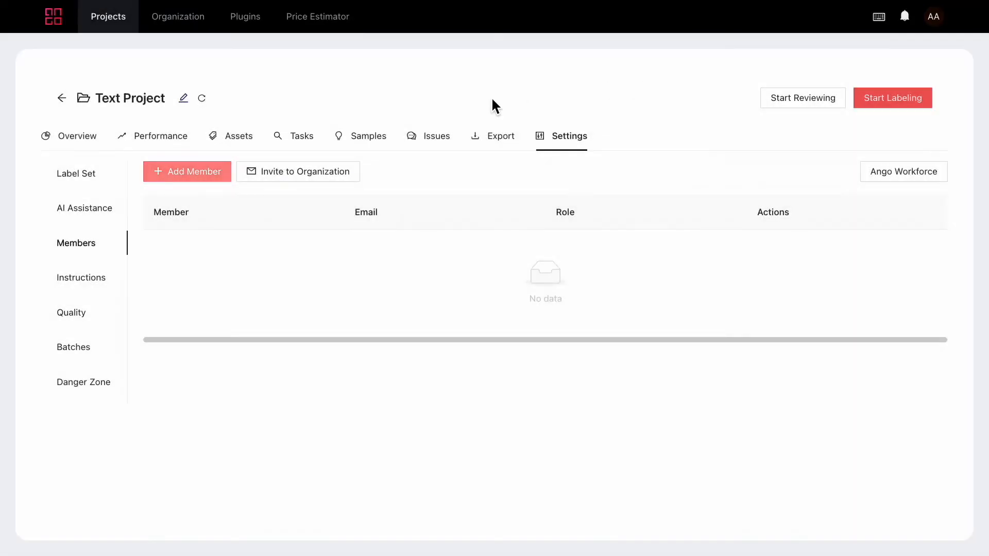
click(284, 175)
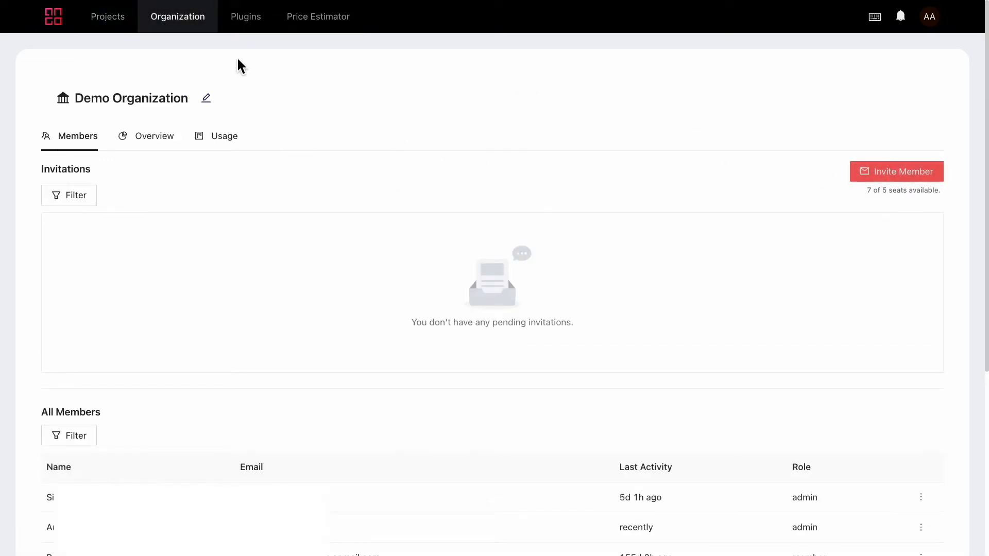
scroll(117, 57, left, 5)
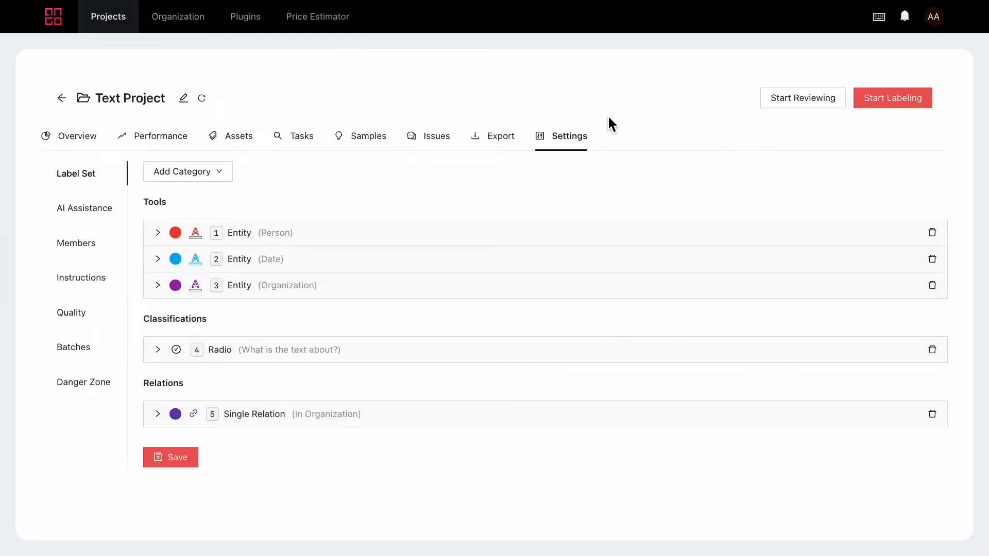
Start labeling and tag "Abdelaziz Bouteflika" as Person and "17 September 2021" as Date in text-1.txt
click(888, 100)
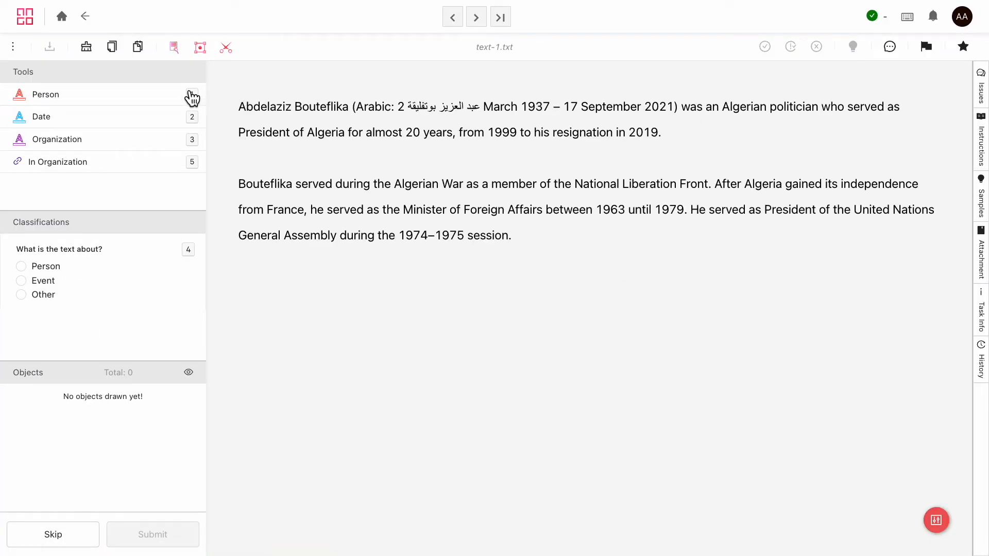
click(135, 101)
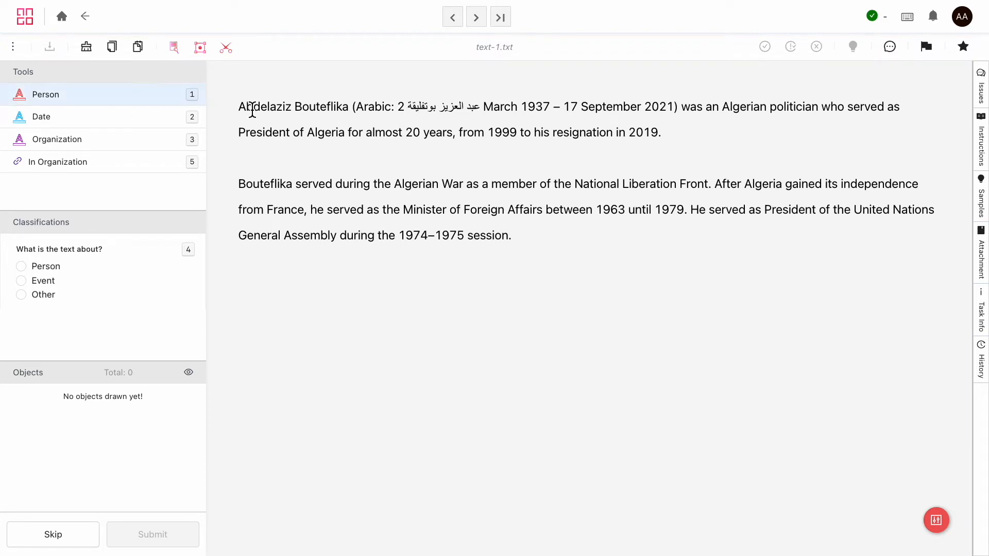
drag(253, 113, 306, 112)
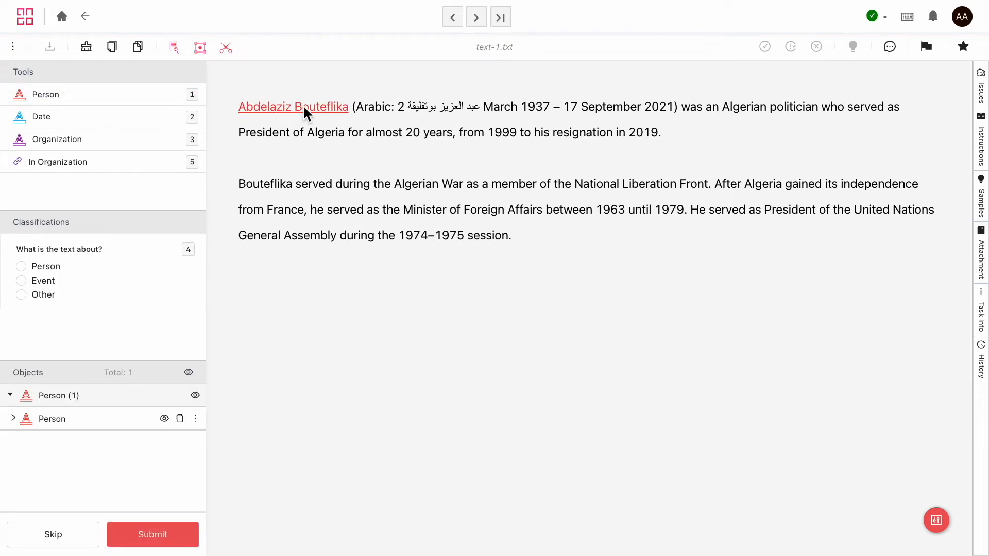
click(305, 110)
click(121, 126)
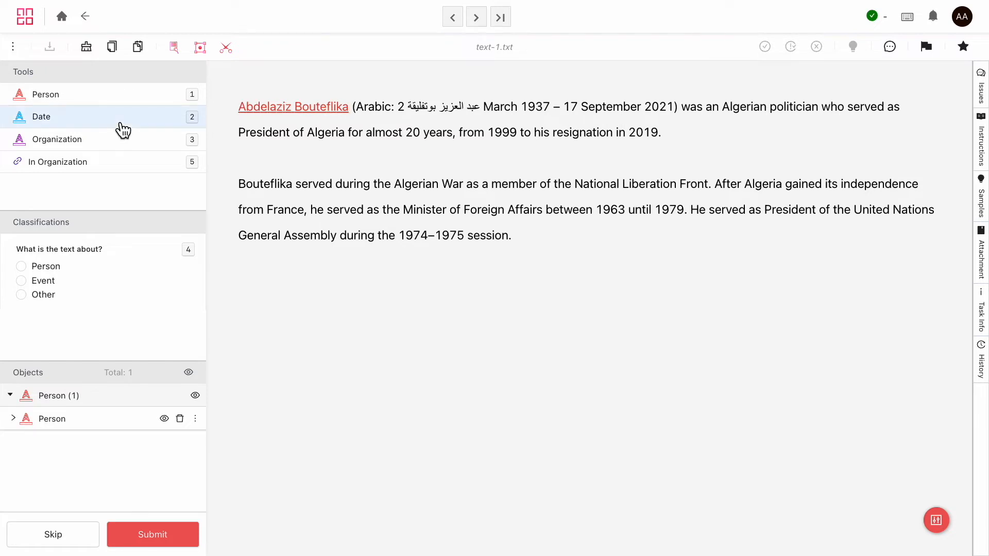
drag(565, 108, 652, 112)
Set the tagged person's Gender to Male and answer "What is the text about?" with Person
click(318, 111)
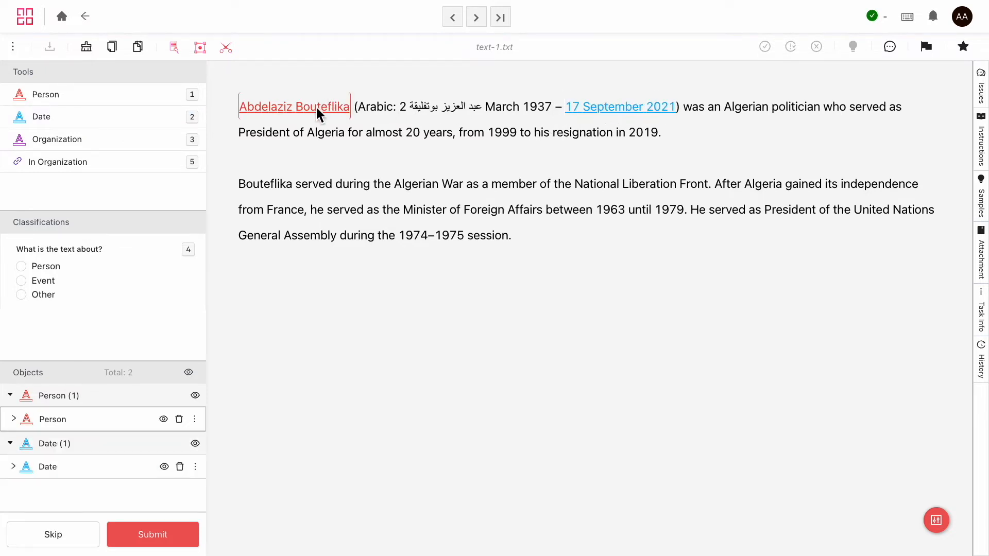
click(326, 119)
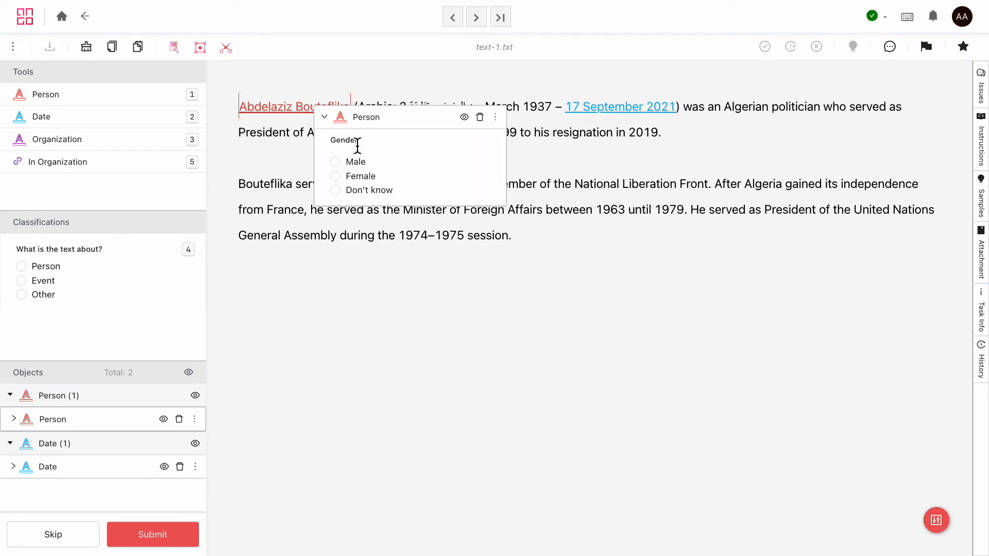
click(344, 165)
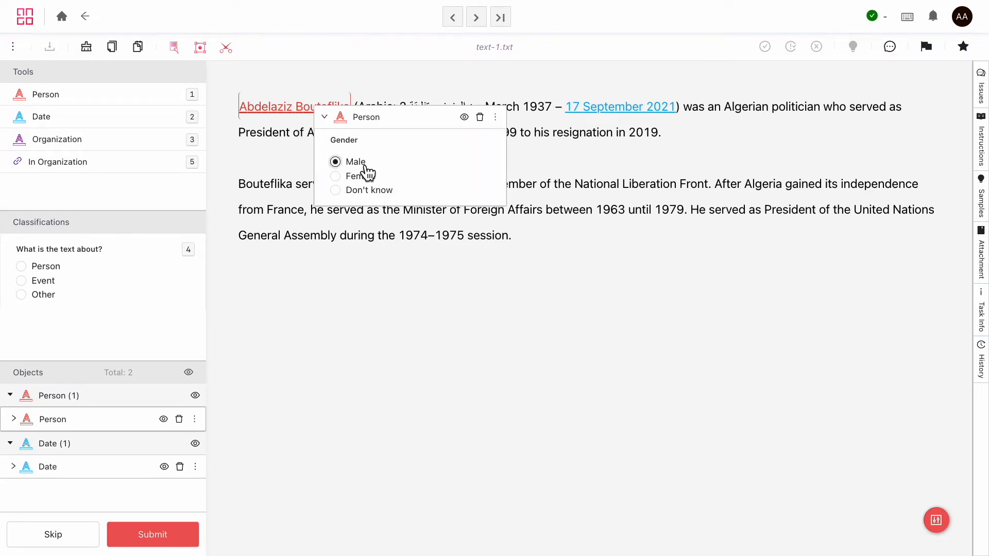
click(438, 238)
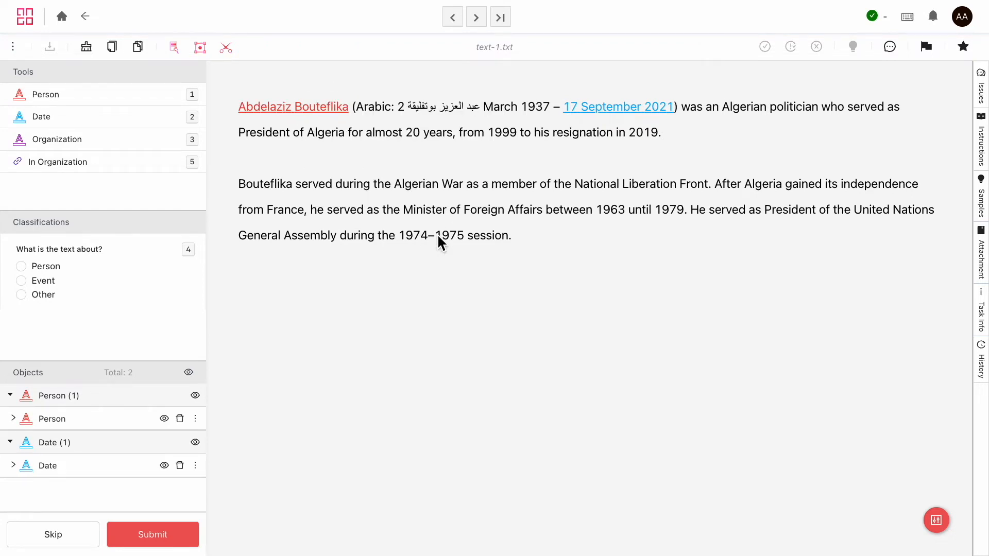
click(30, 272)
Create an In Organization relation from the Person entity to the Date entity and submit the labeled text
click(129, 171)
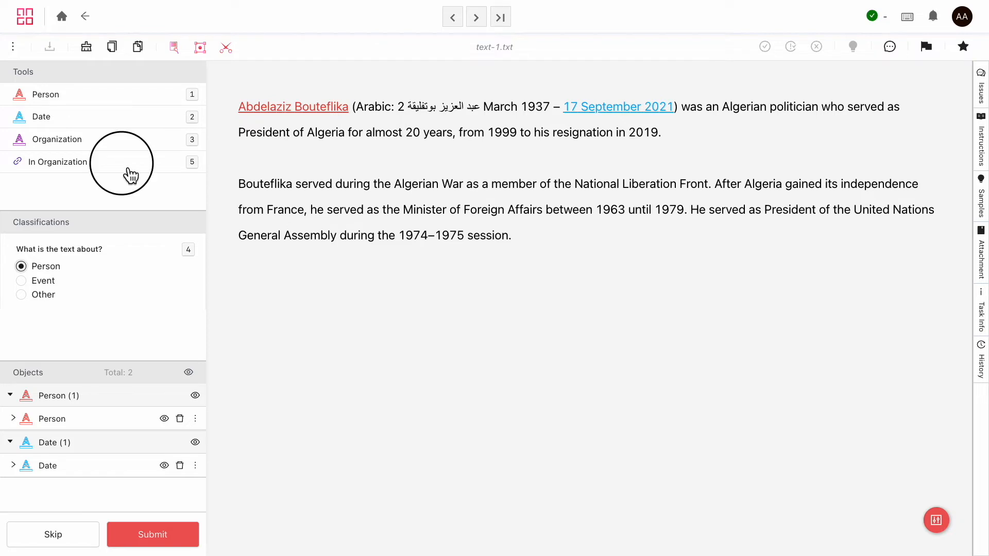
click(100, 420)
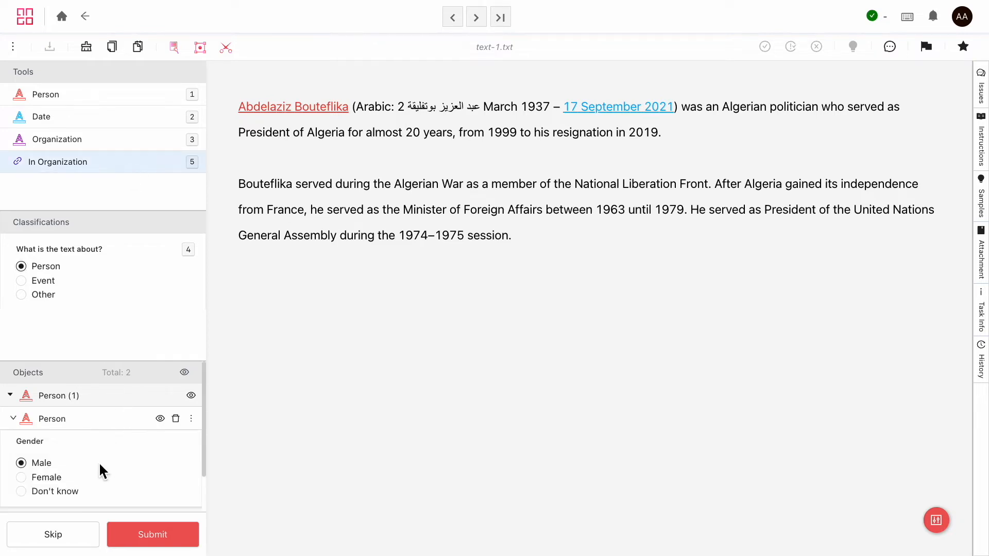
scroll(99, 458, down, 1)
click(107, 502)
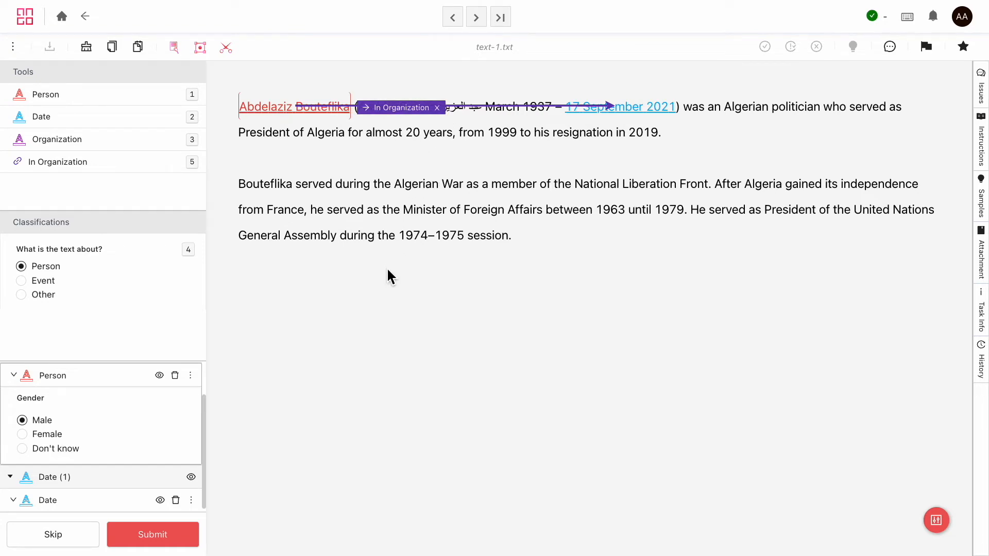
click(164, 536)
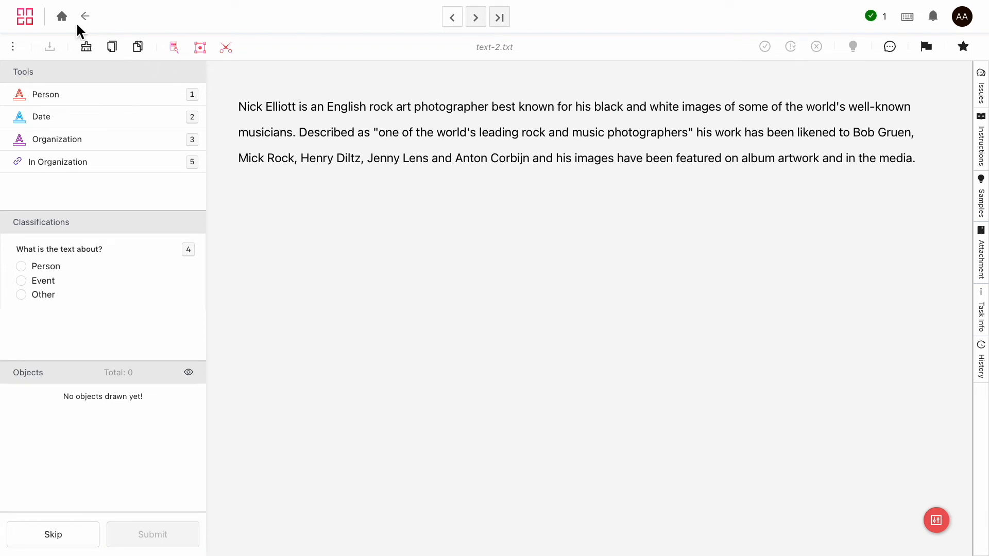
Return to the project and view the task list and filter in the Review Configuration of the quality settings
click(63, 17)
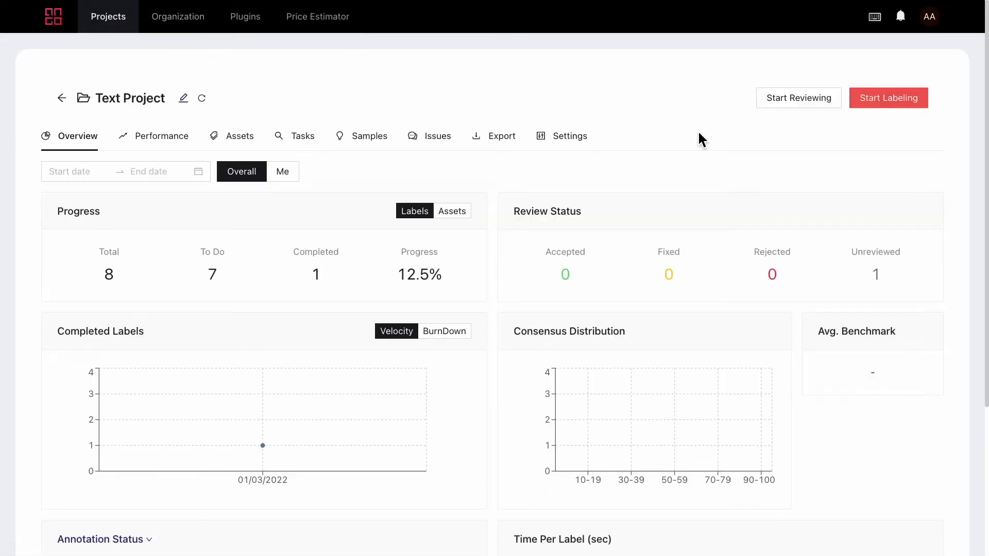
click(819, 108)
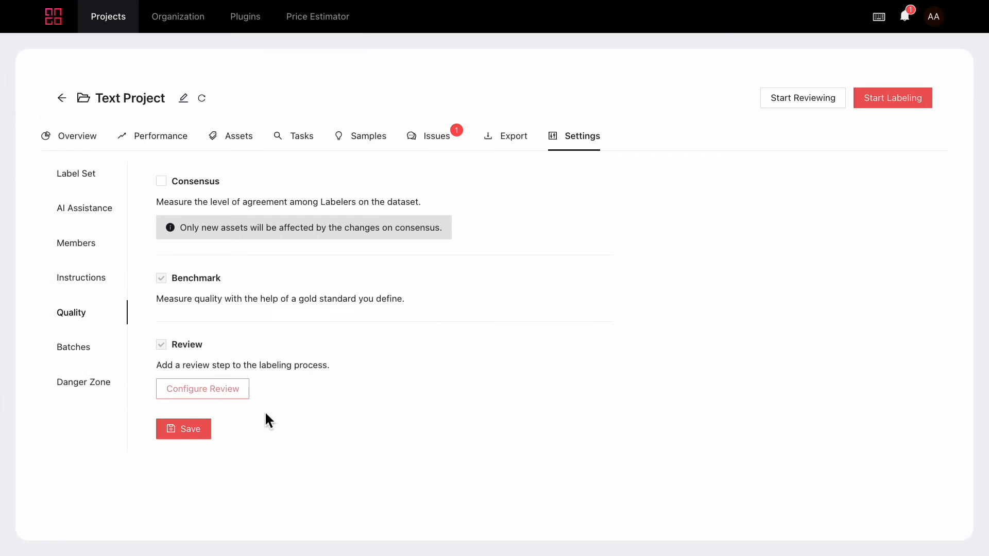
click(229, 393)
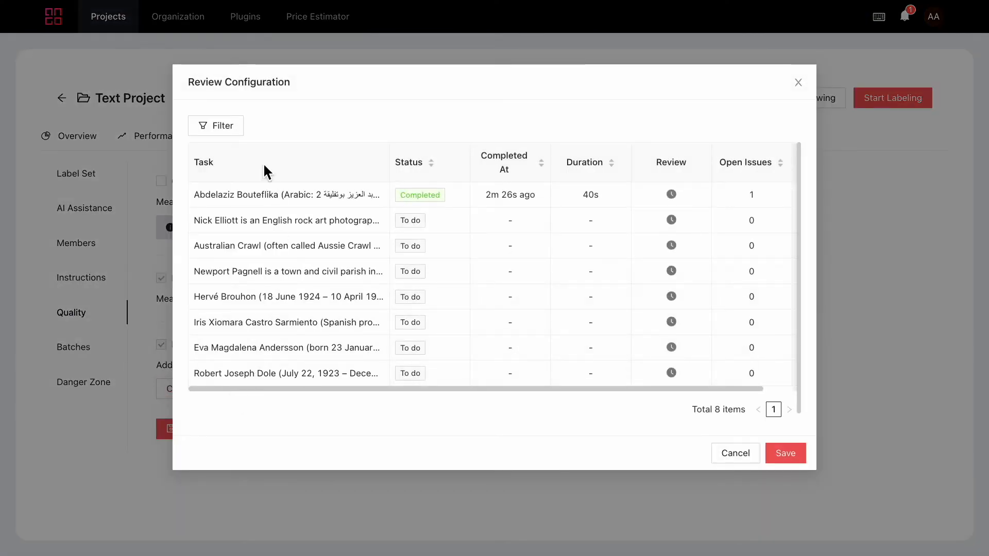
click(241, 133)
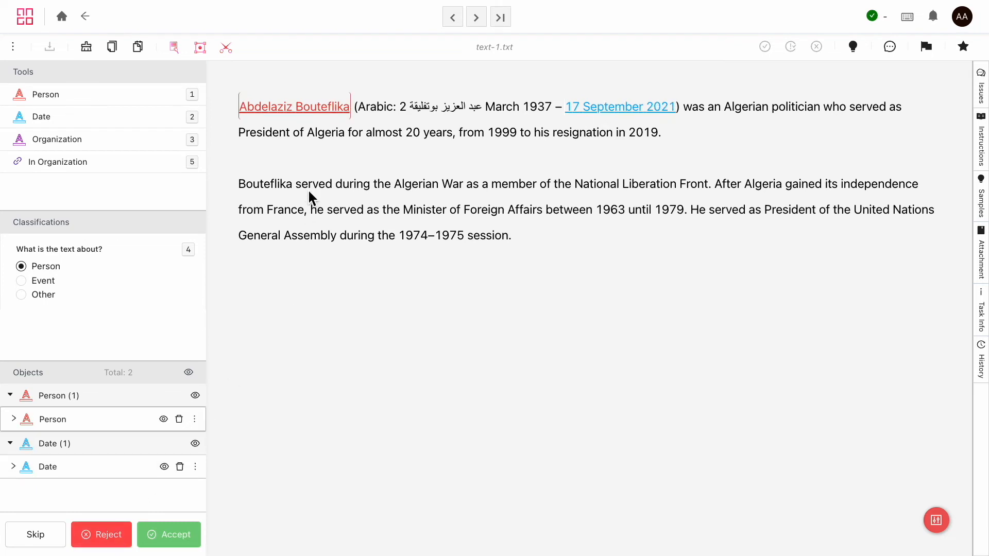
Tag "resident of Algeria" as an Organization in the text under review and delete that tag again
click(178, 148)
drag(244, 135, 344, 139)
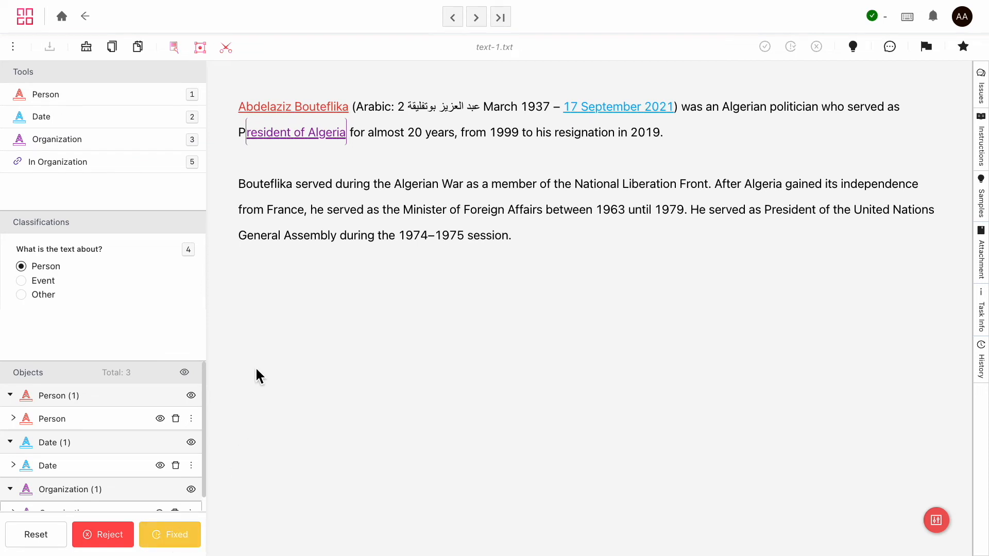
click(337, 167)
mouse_move(331, 142)
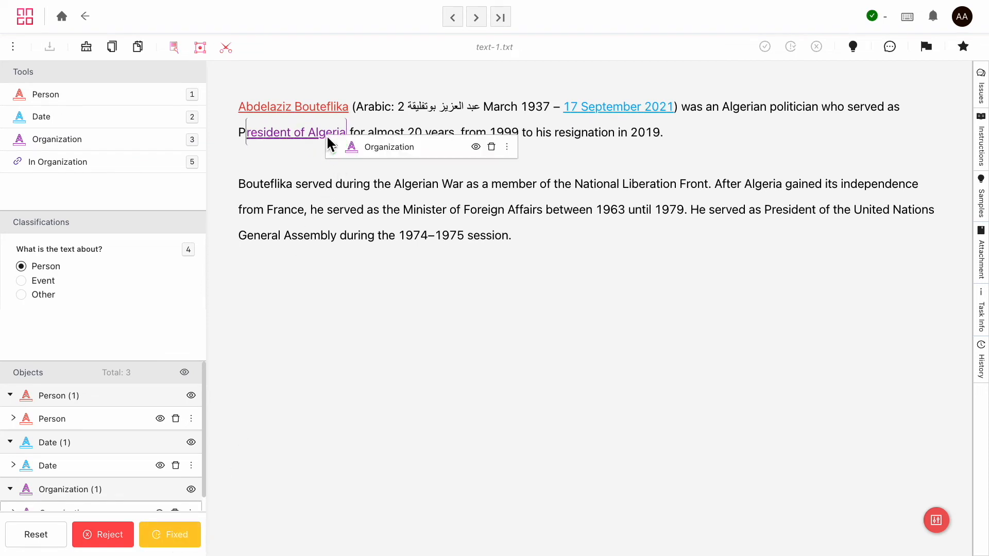
click(491, 147)
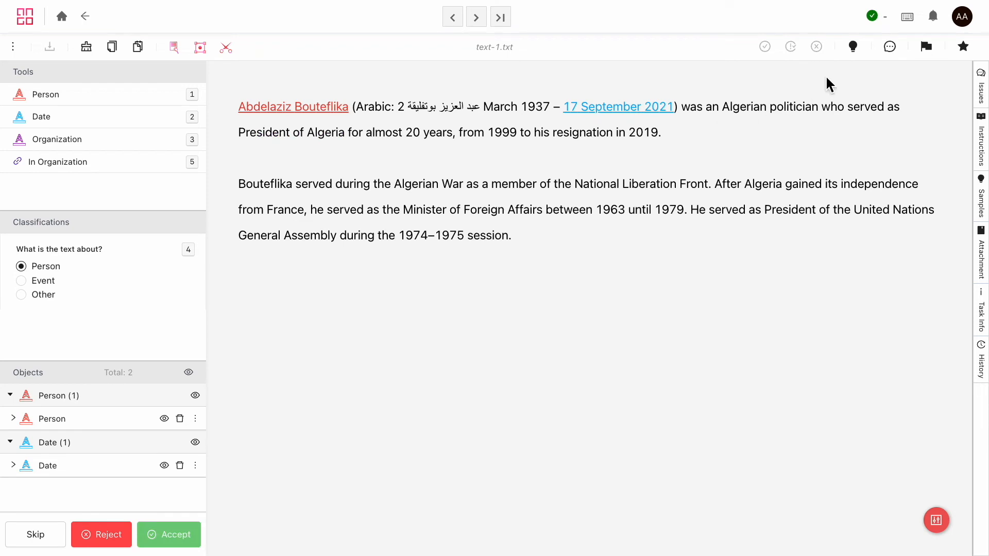
Attach an issue reading "Issue" to the words "Liberation Front" in the second paragraph
click(889, 47)
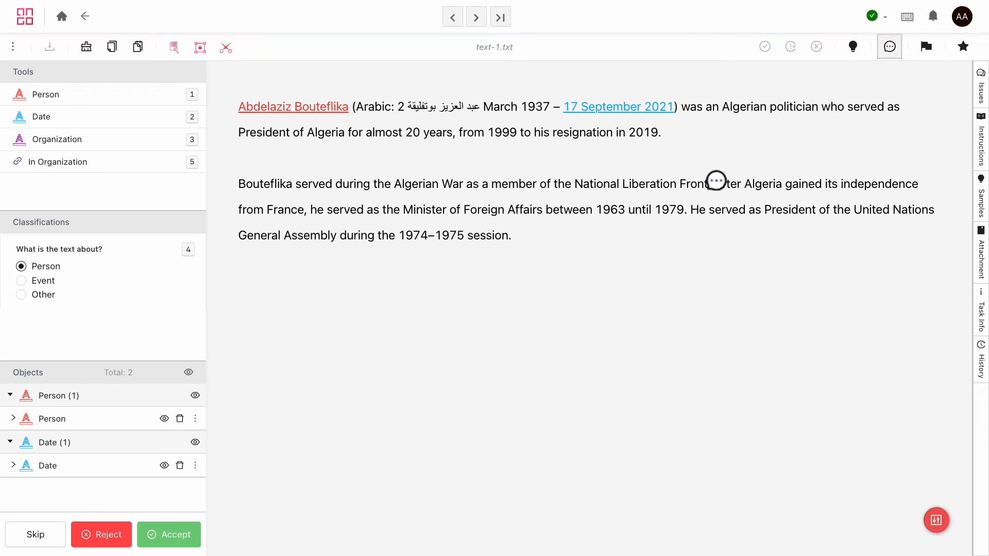
drag(704, 184, 623, 183)
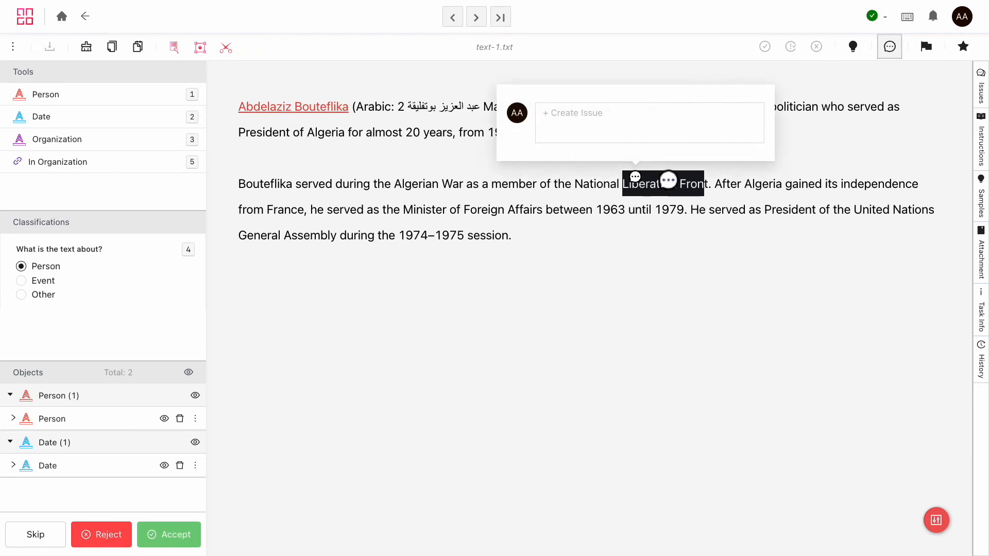
click(621, 122)
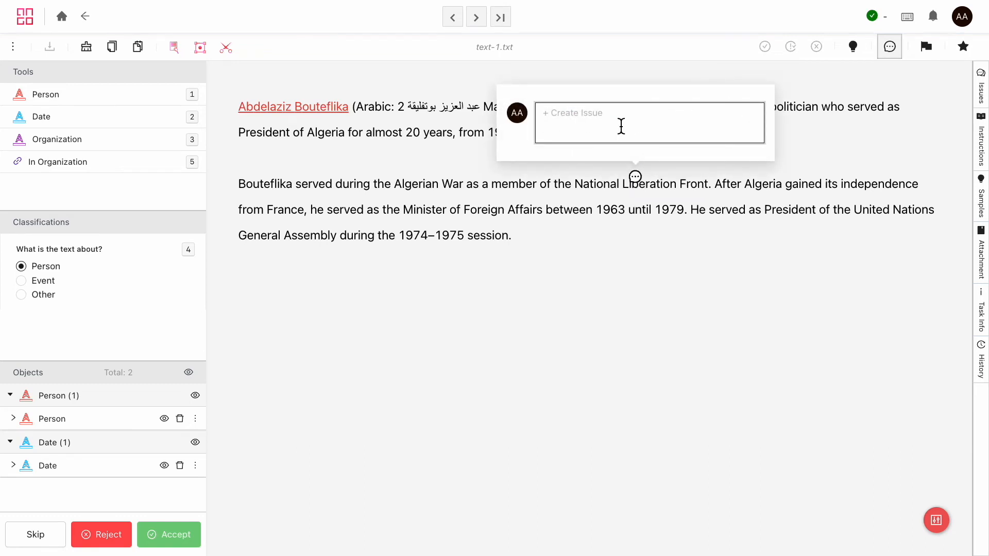
text(Issue)
key(Return)
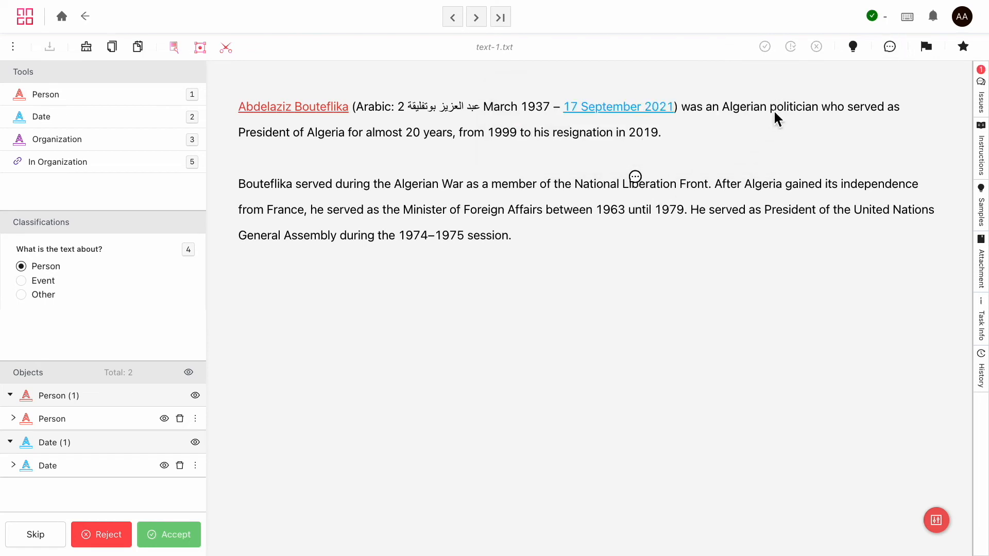
Delete the issue attached to the second paragraph and create a general issue reading "Issue" for the text under review
click(981, 101)
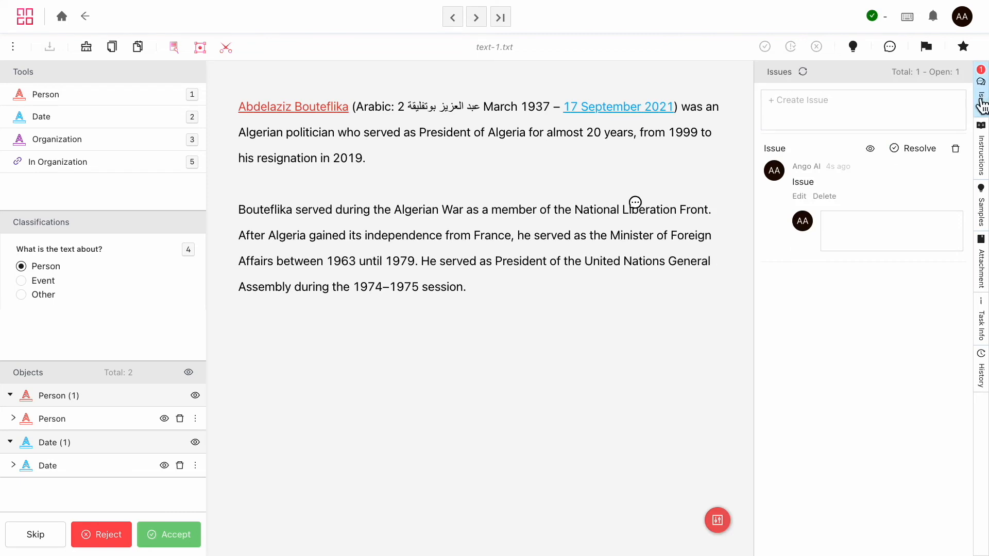
click(959, 152)
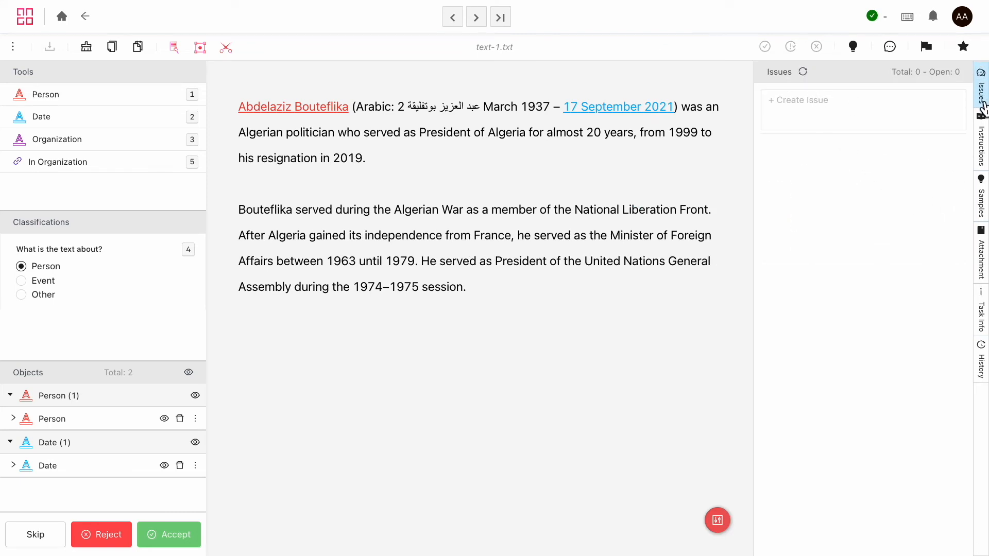
click(869, 117)
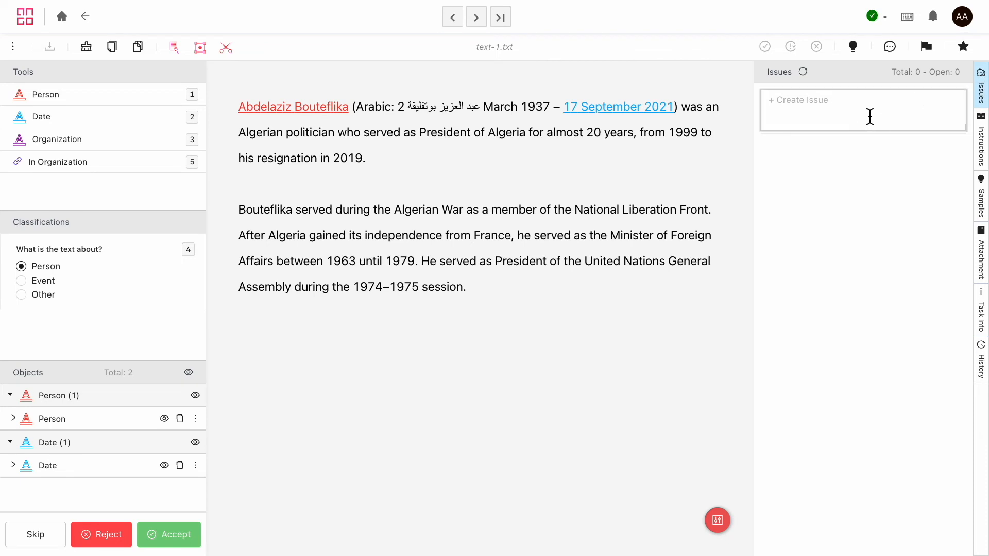
text(Issue)
key(Return)
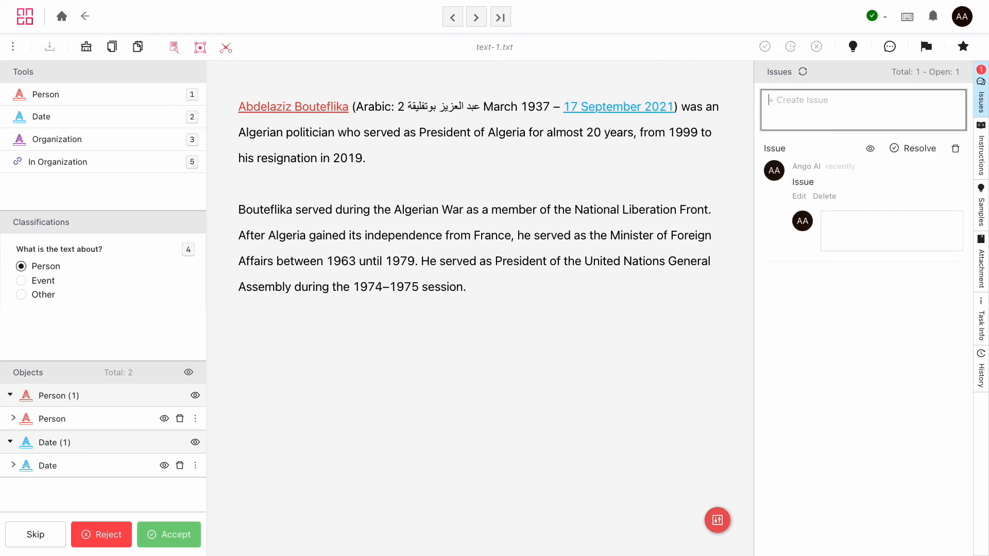
click(983, 109)
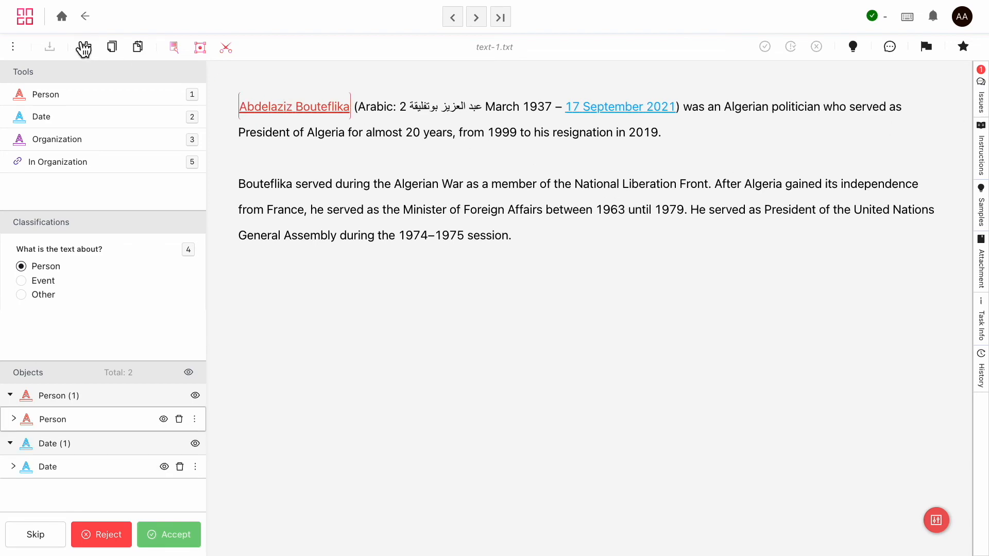
Return to the project overview and view the object count and object distribution in place of the annotation status
click(62, 16)
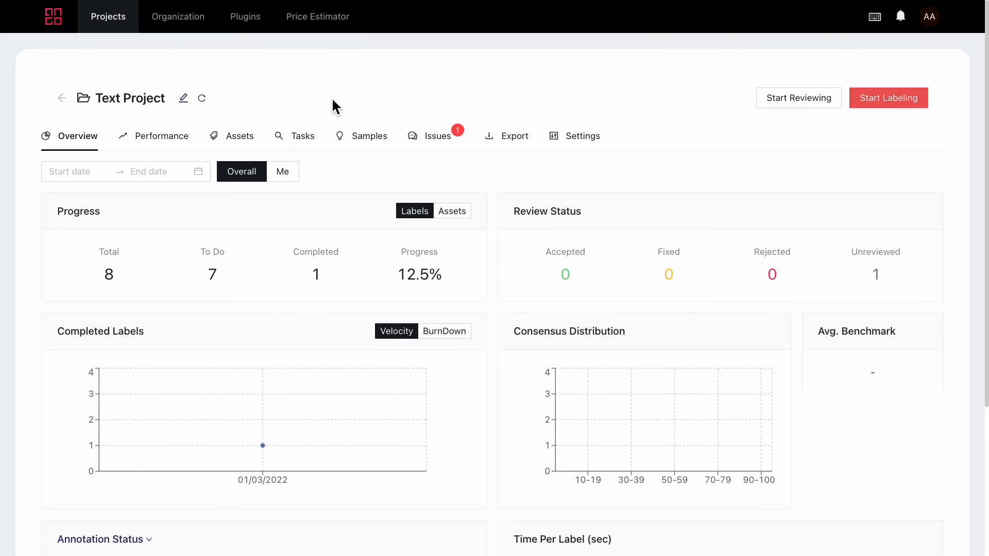
scroll(178, 263, down, 4)
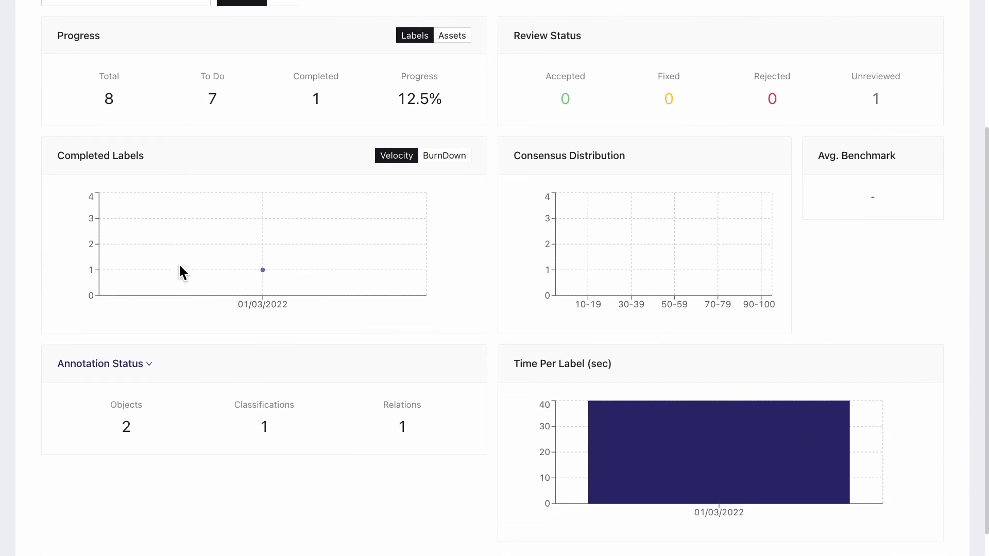
click(149, 359)
click(139, 400)
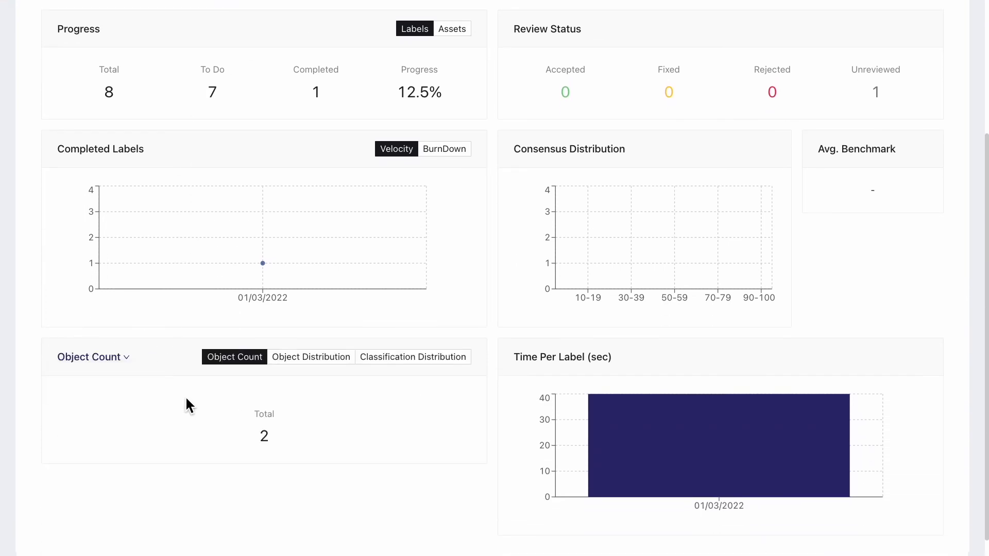
scroll(184, 403, down, 1)
click(319, 341)
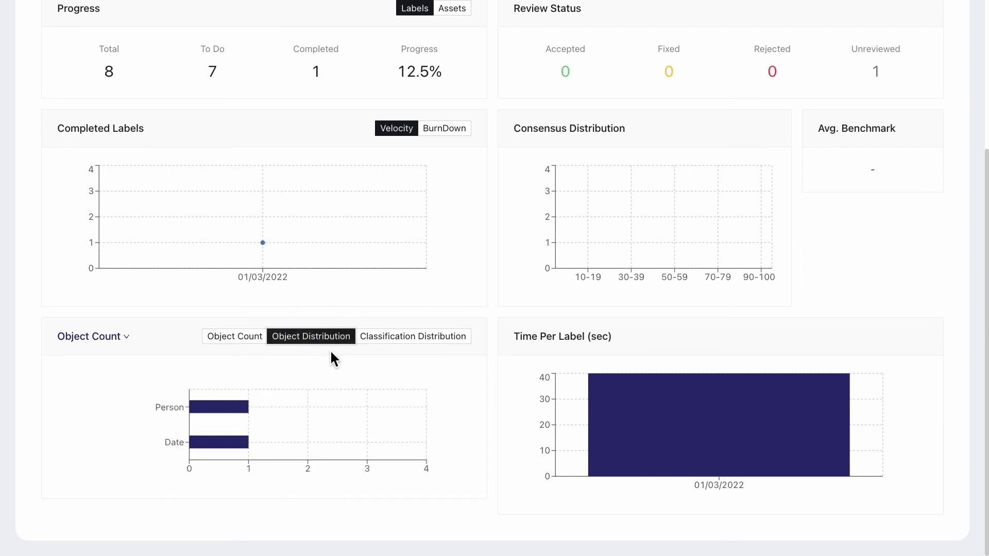
scroll(456, 320, up, 5)
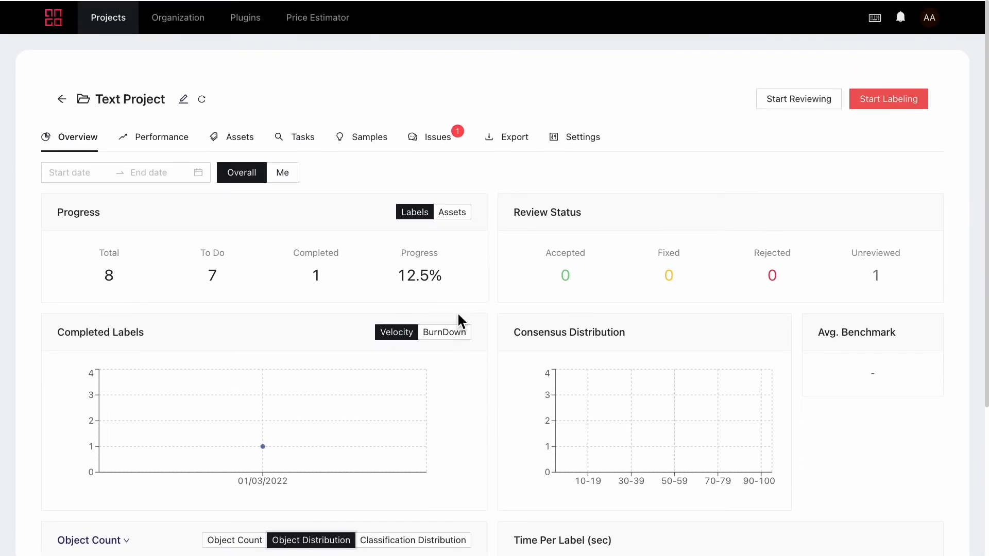
View the project's labeler performance table and expand the labeler's entry to show its charts
click(173, 138)
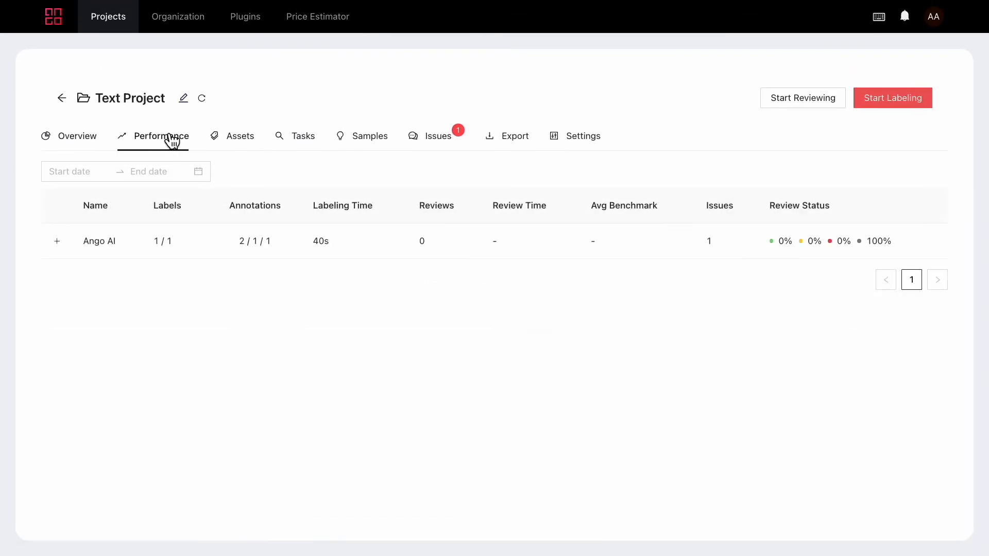
click(56, 241)
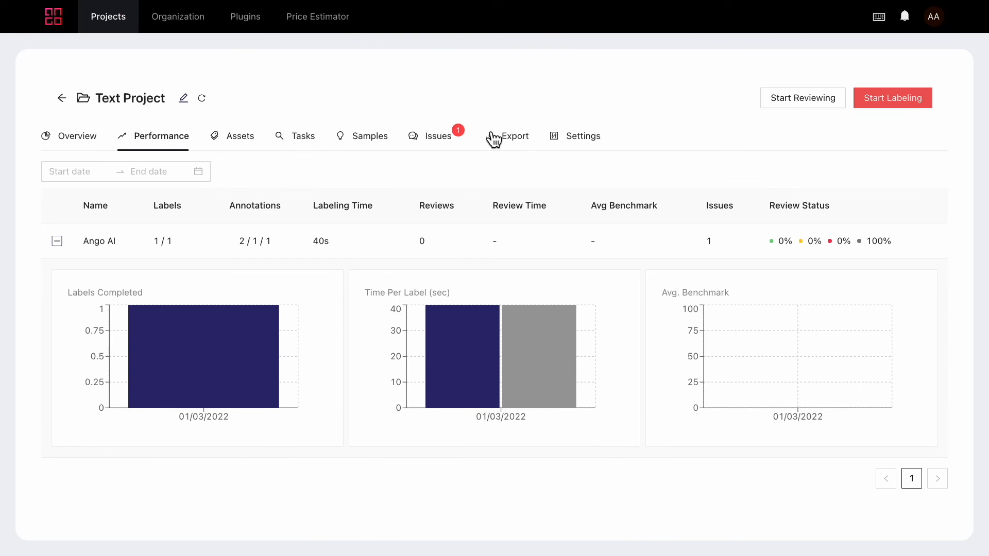
Export the project's completed labels in JSON format
click(515, 146)
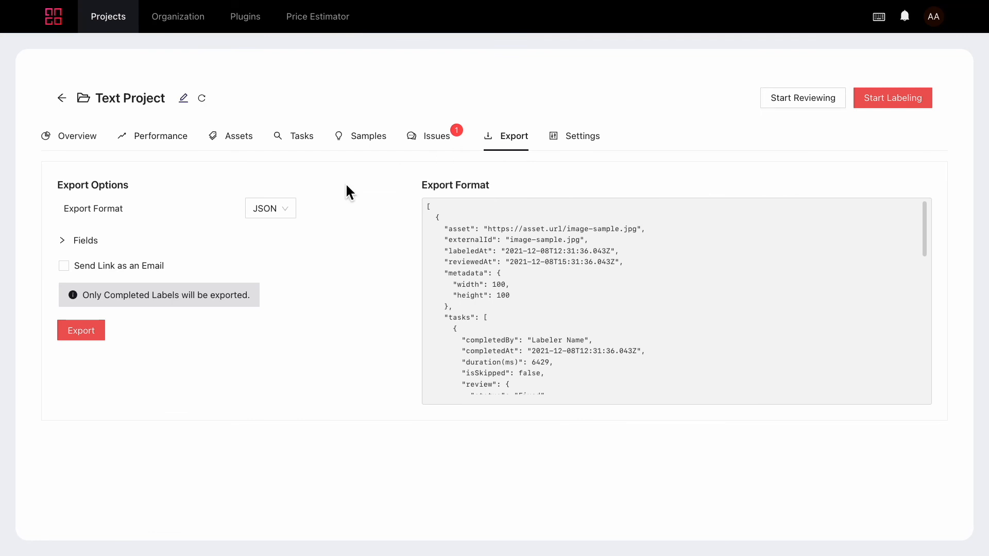
click(99, 332)
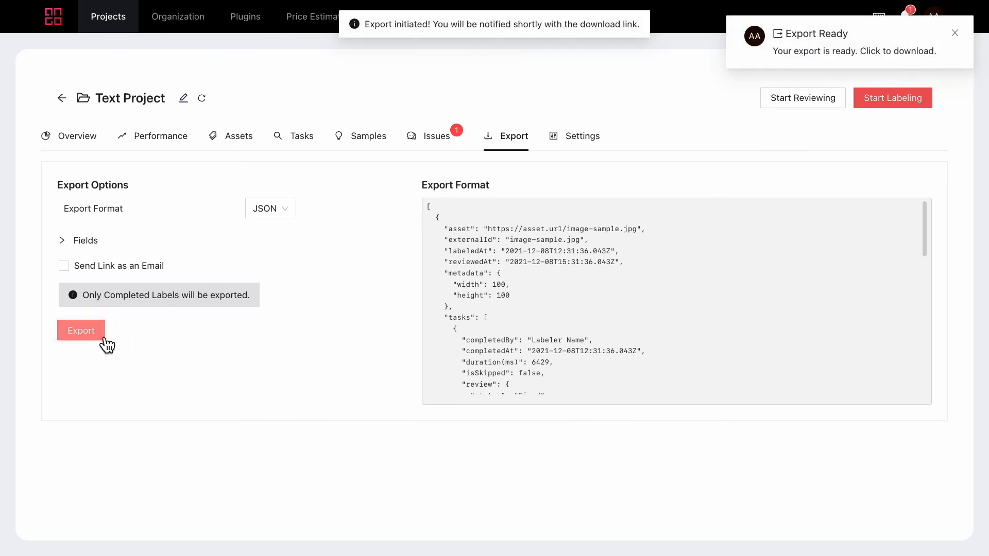
Expand the optional export fields and examine the sample JSON export format, including its objects, classifications and relations
click(72, 246)
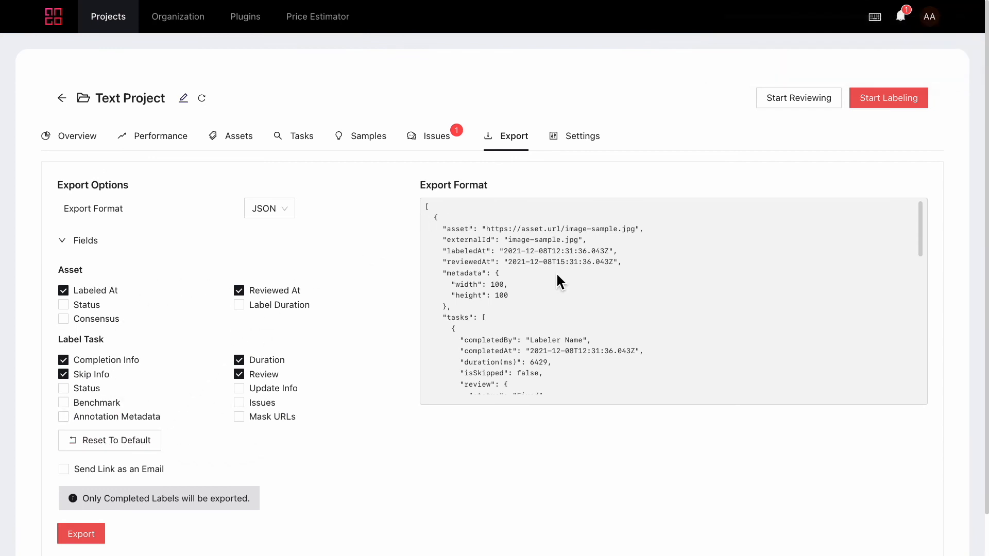
scroll(555, 272, down, 3)
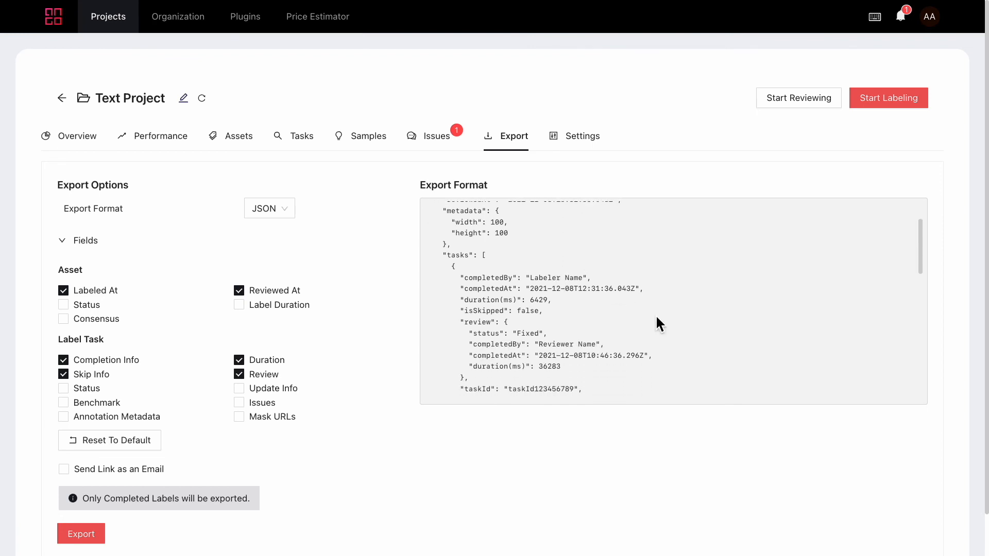
scroll(656, 318, down, 5)
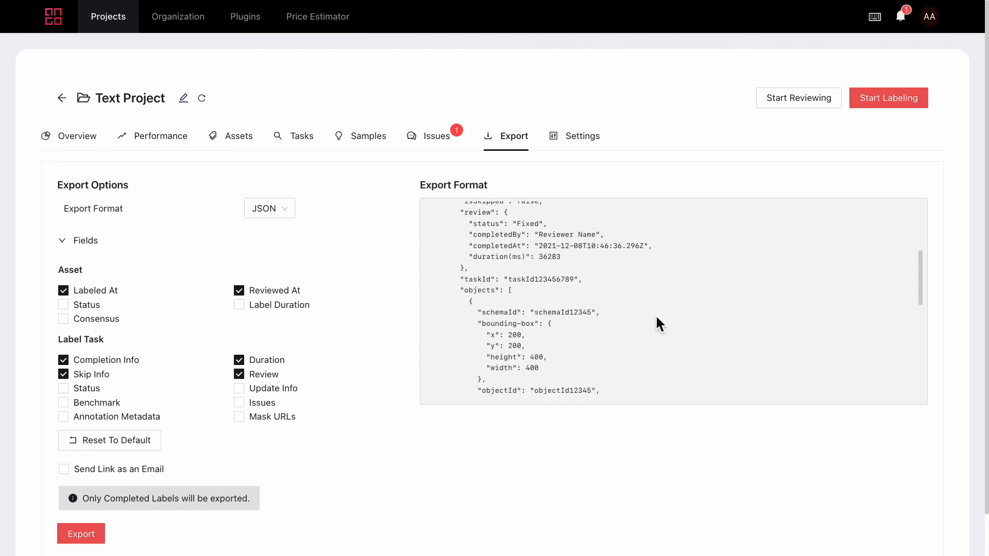
scroll(657, 317, down, 7)
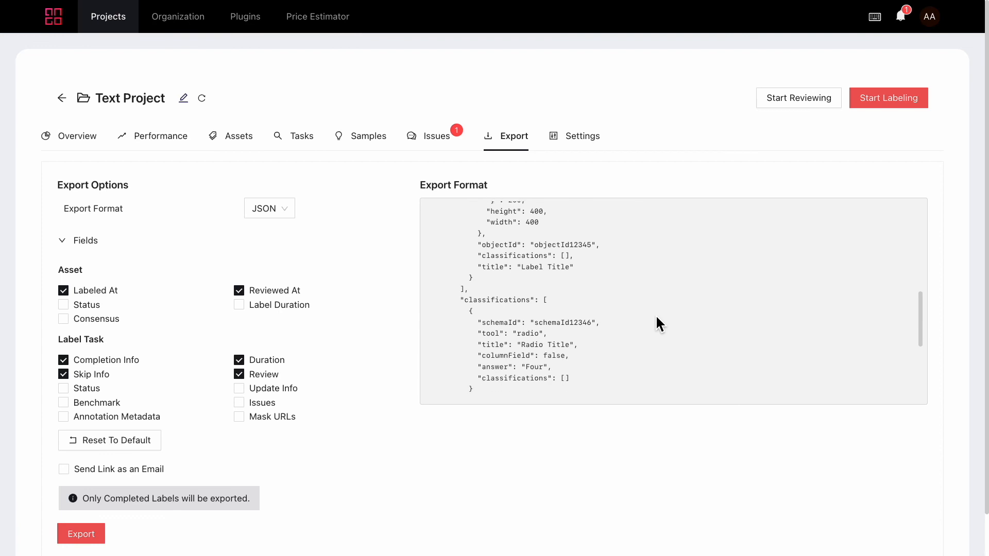
scroll(657, 317, down, 3)
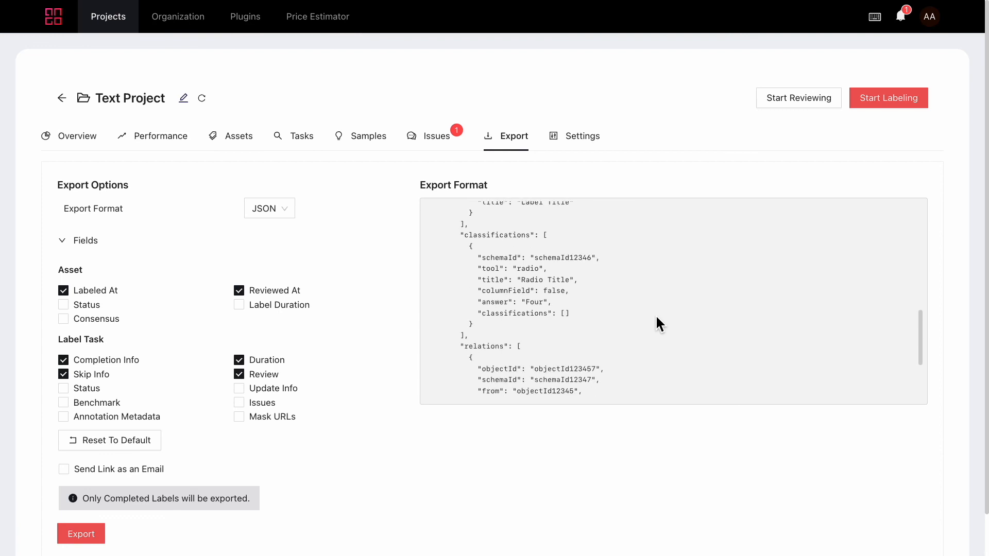
scroll(654, 314, down, 3)
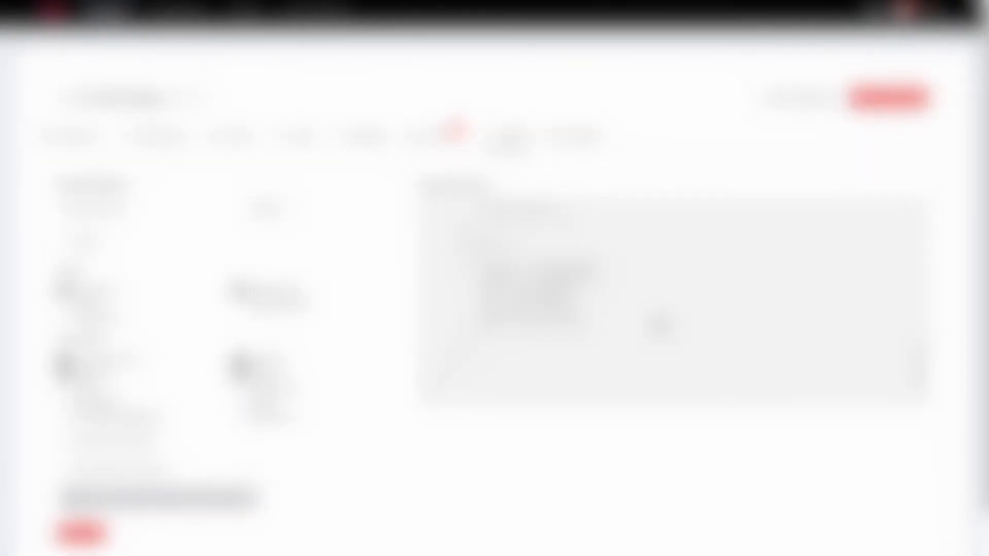
scroll(659, 323, up, 10)
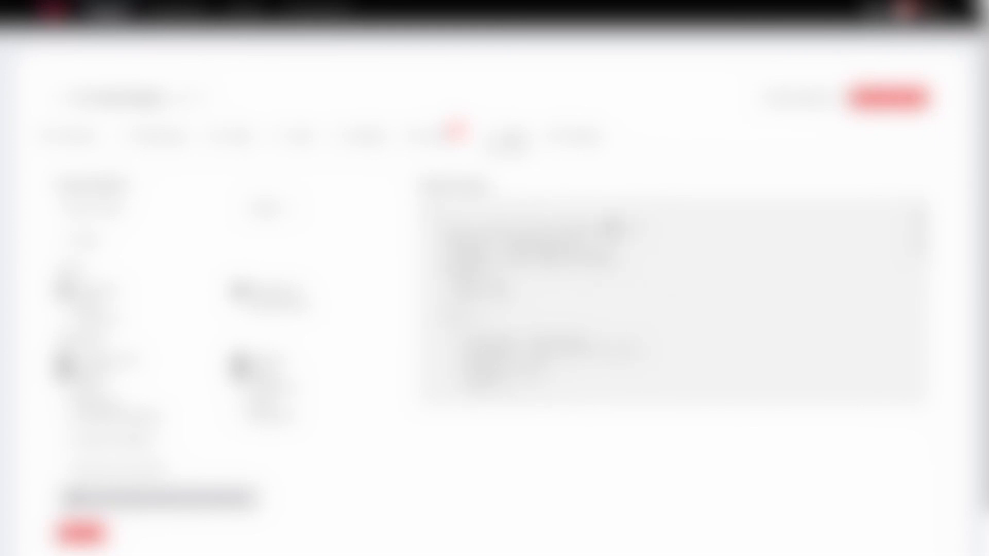
click(582, 142)
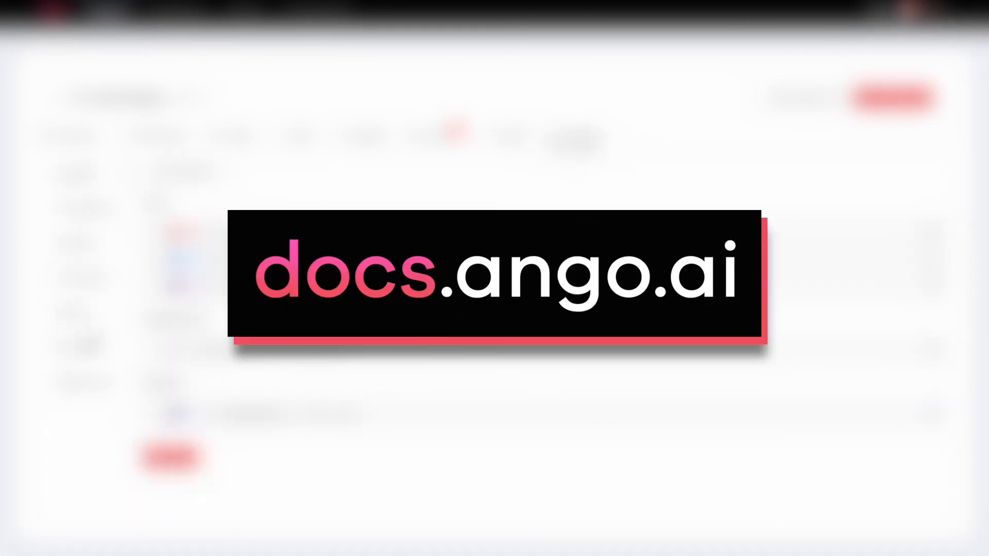
click(84, 318)
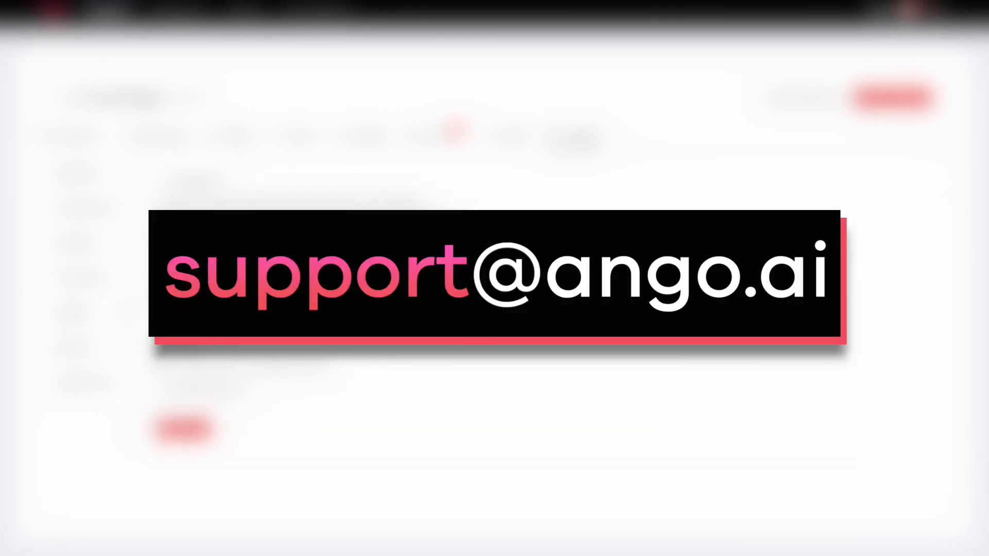
click(234, 402)
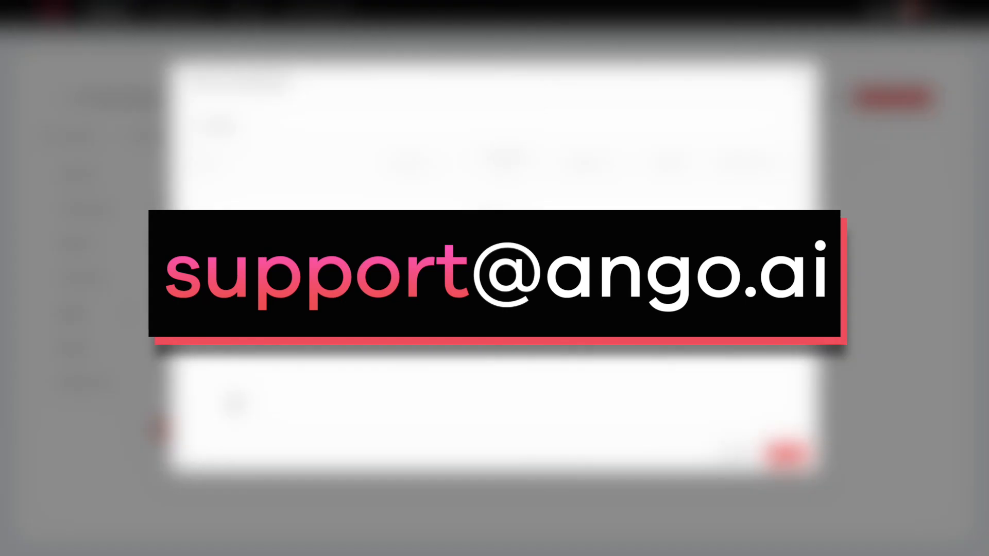